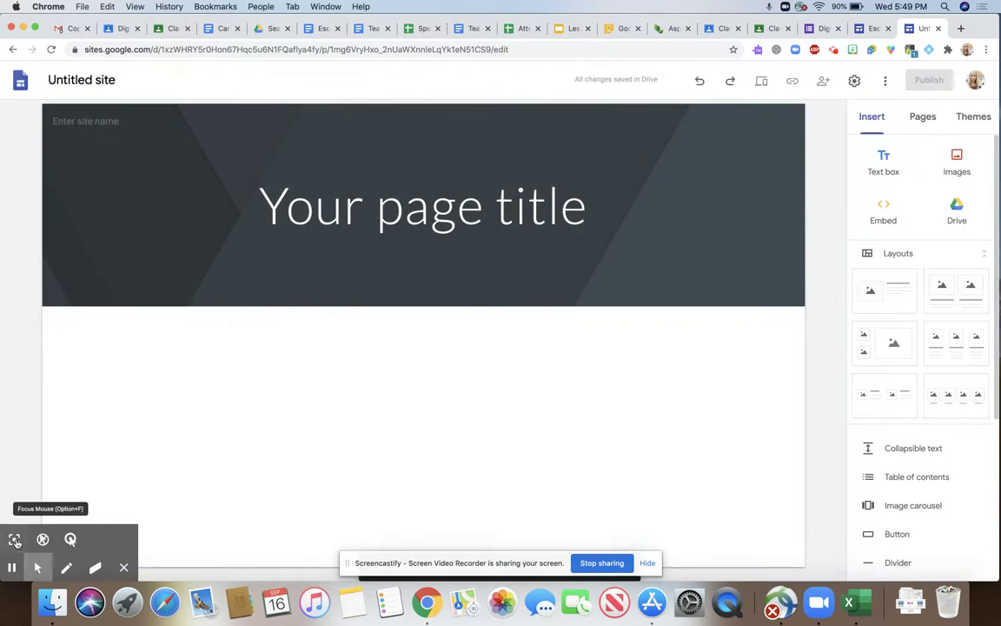
- Replace the placeholder page title in the header with "Escape the Museum"
click(14, 539)
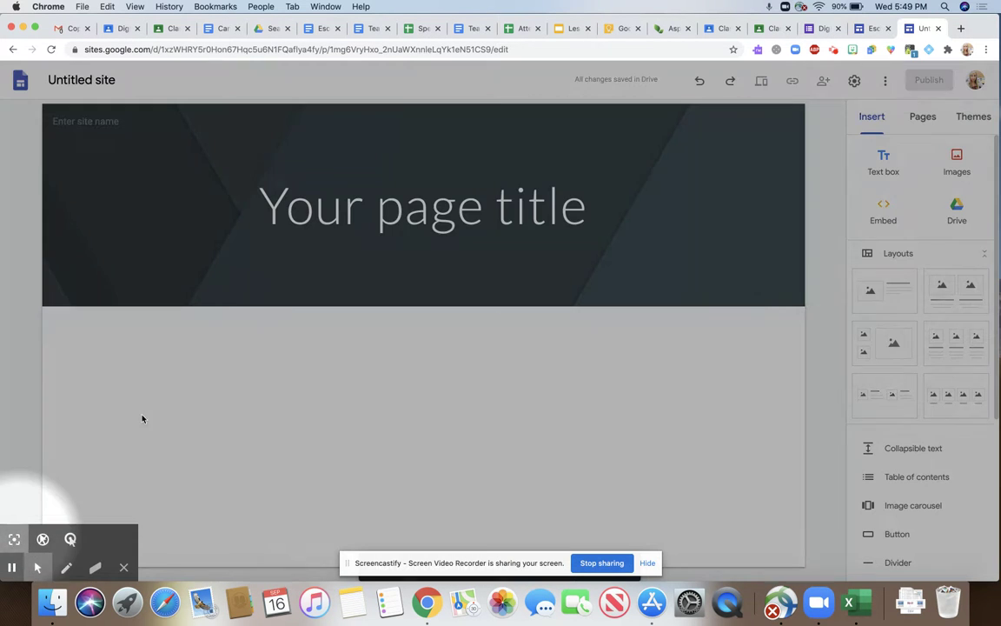
click(441, 206)
triple_click(441, 206)
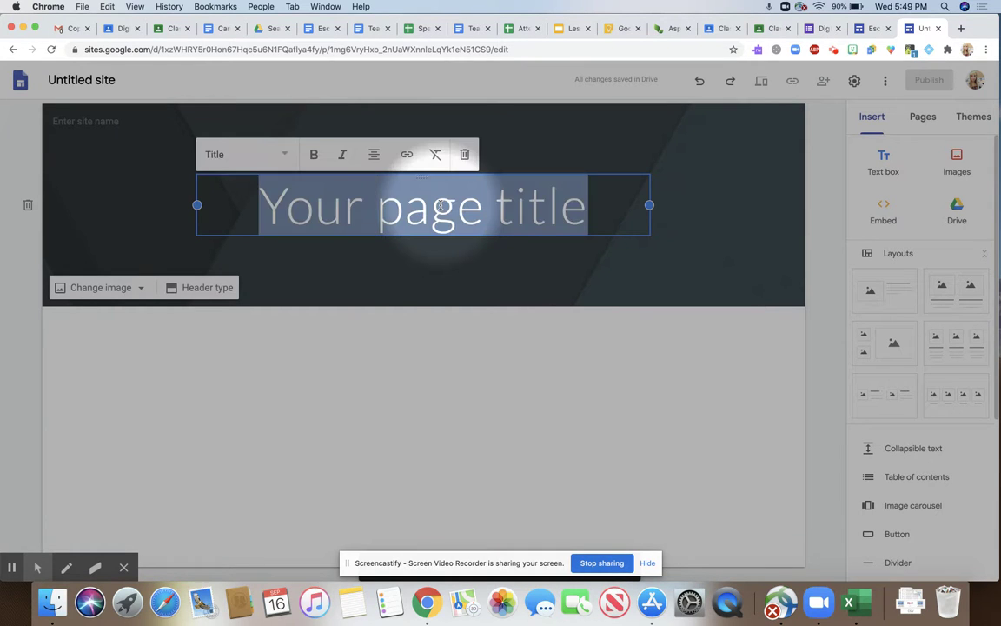
text(Escap)
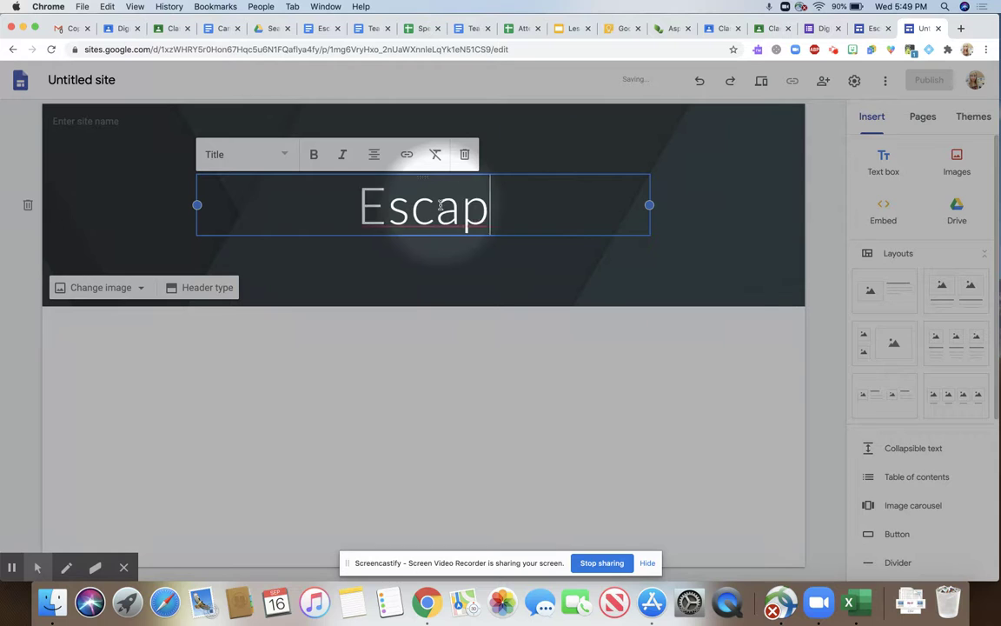
text(e the Museum)
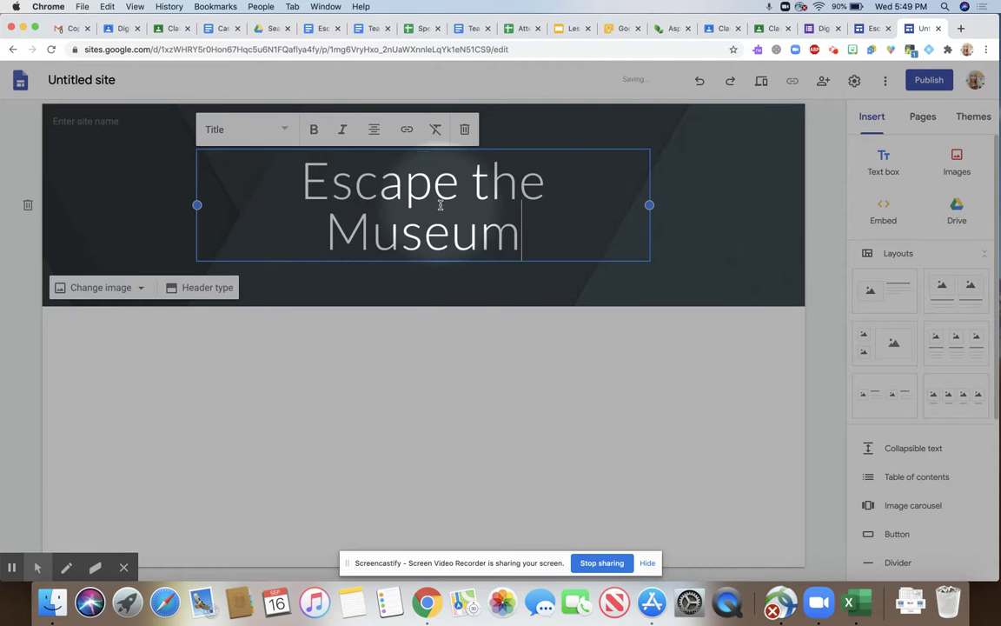
click(382, 302)
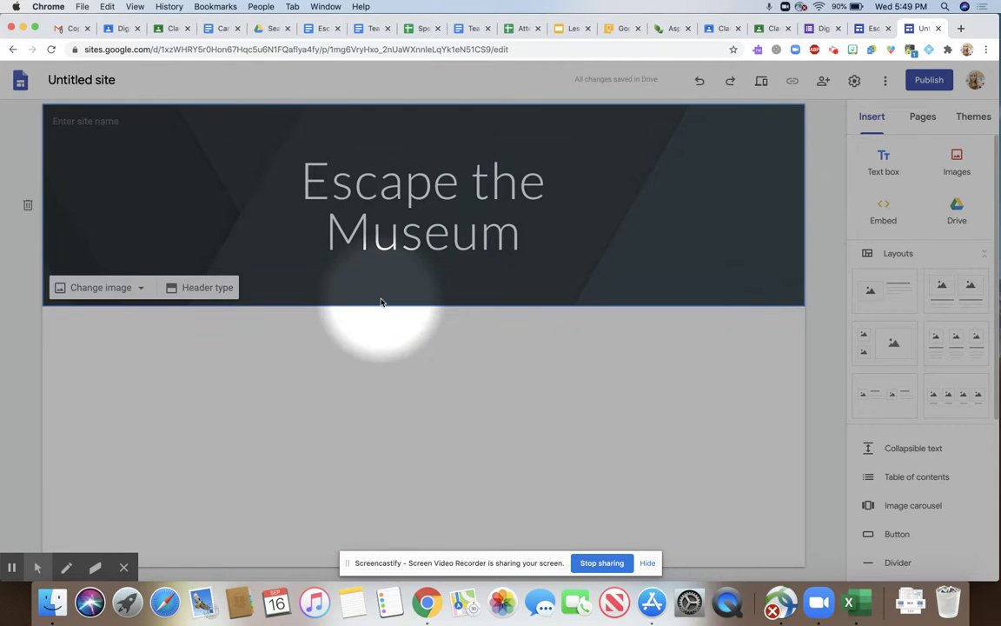
- Name the site document "Escape the Museum" and apply the same text as the site name in the header
click(87, 88)
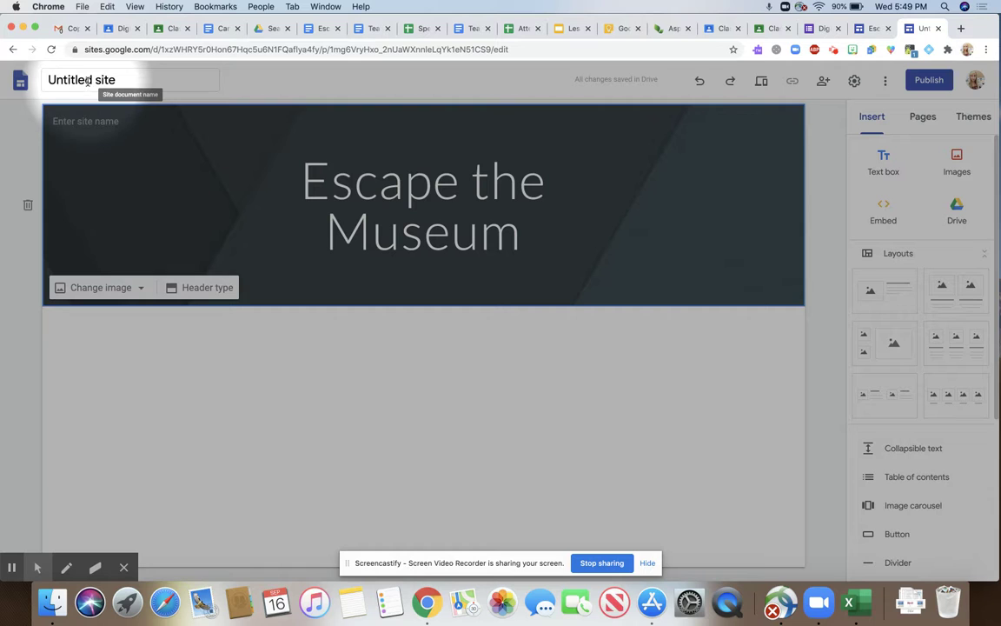
click(86, 120)
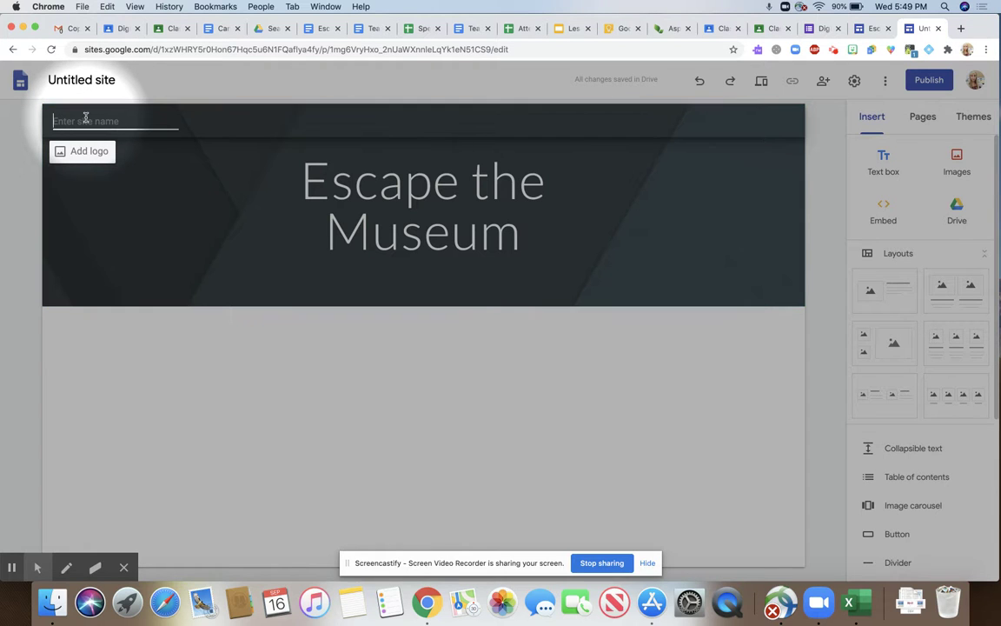
click(87, 79)
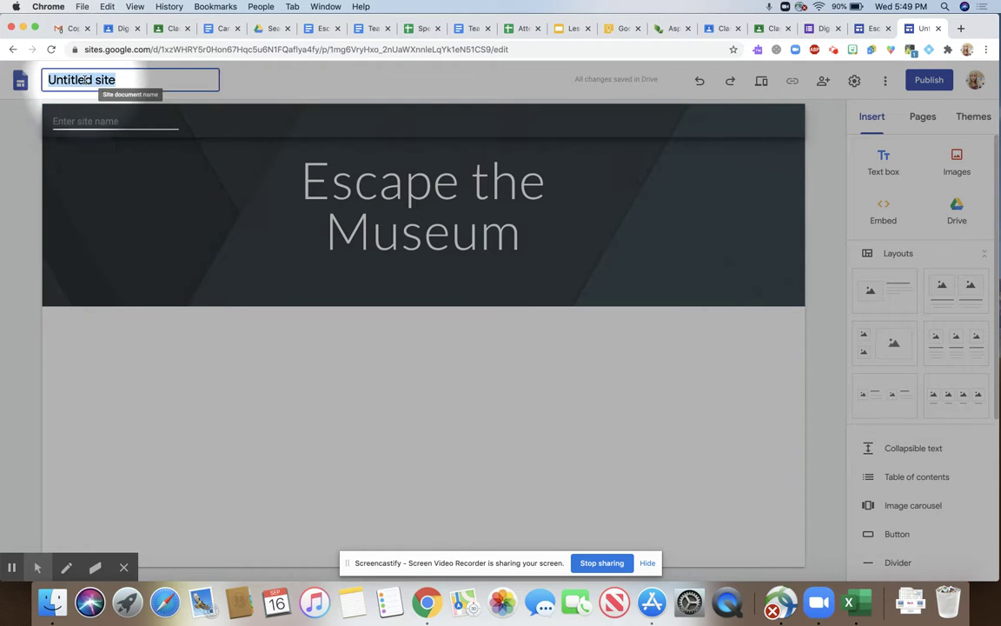
text(Escape the Museum)
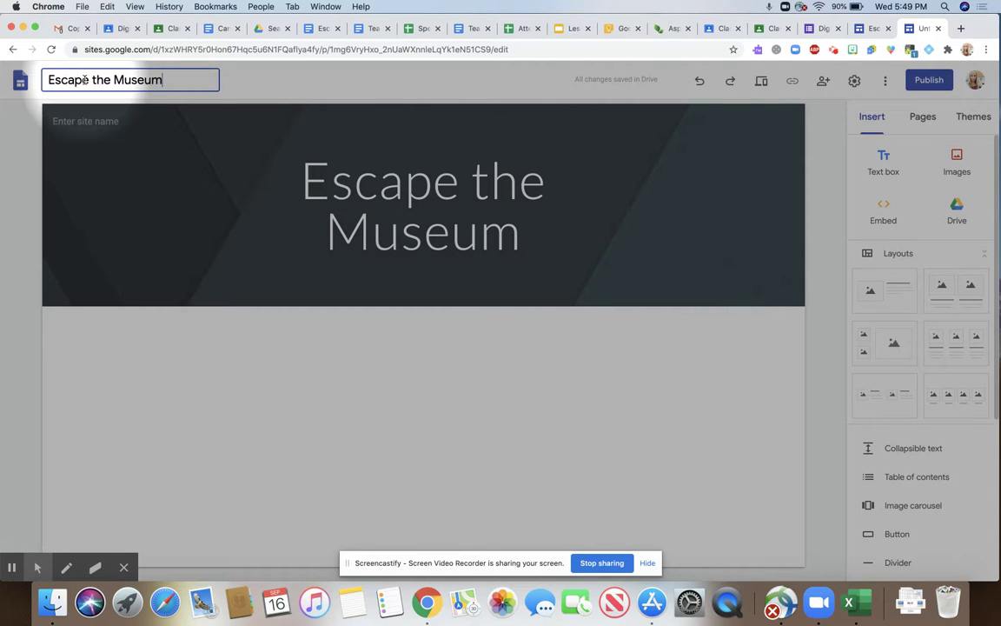
click(86, 122)
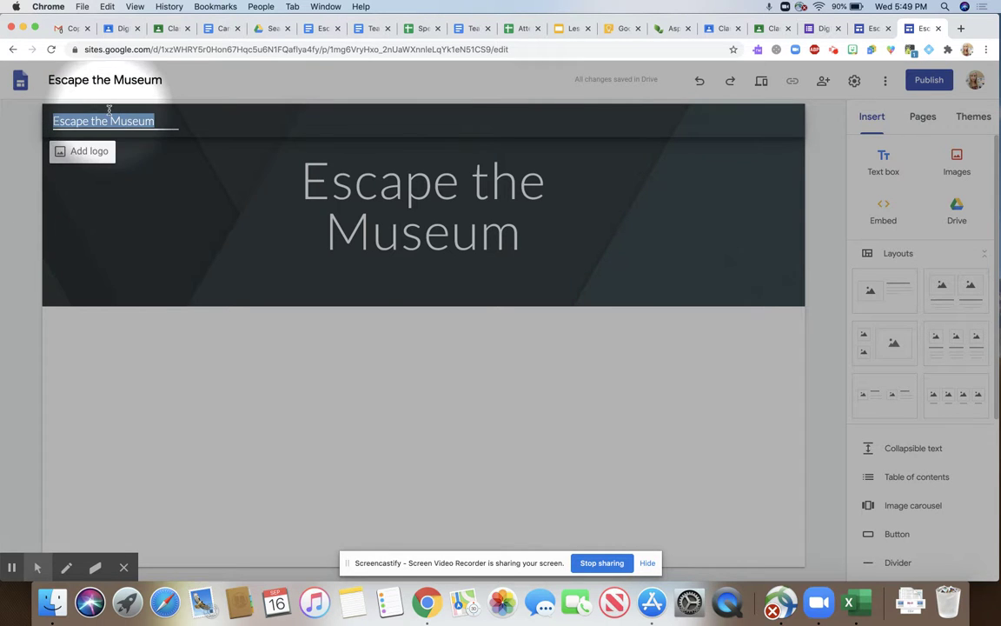
click(472, 341)
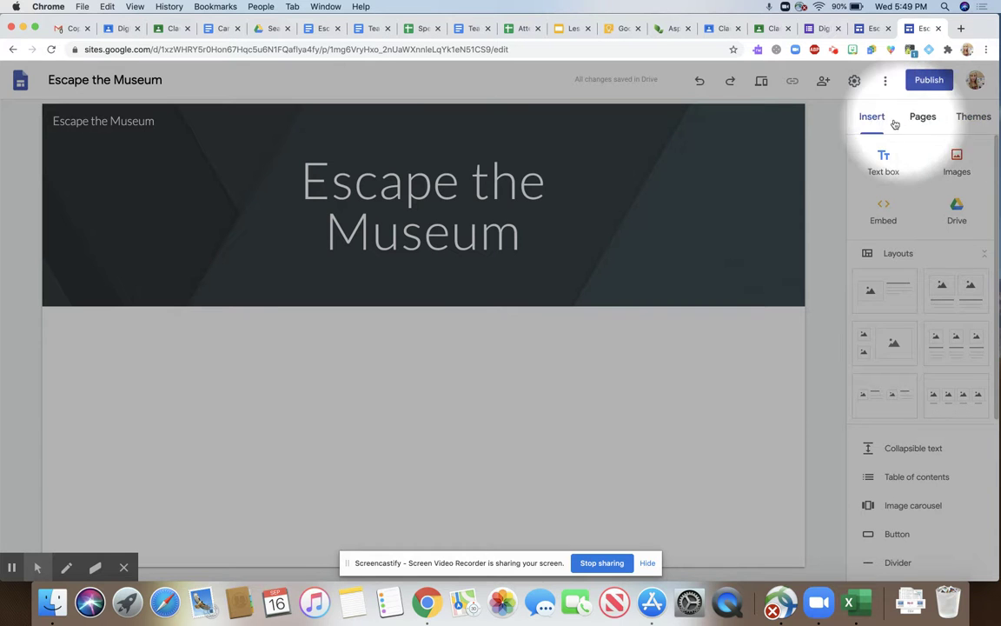
click(922, 116)
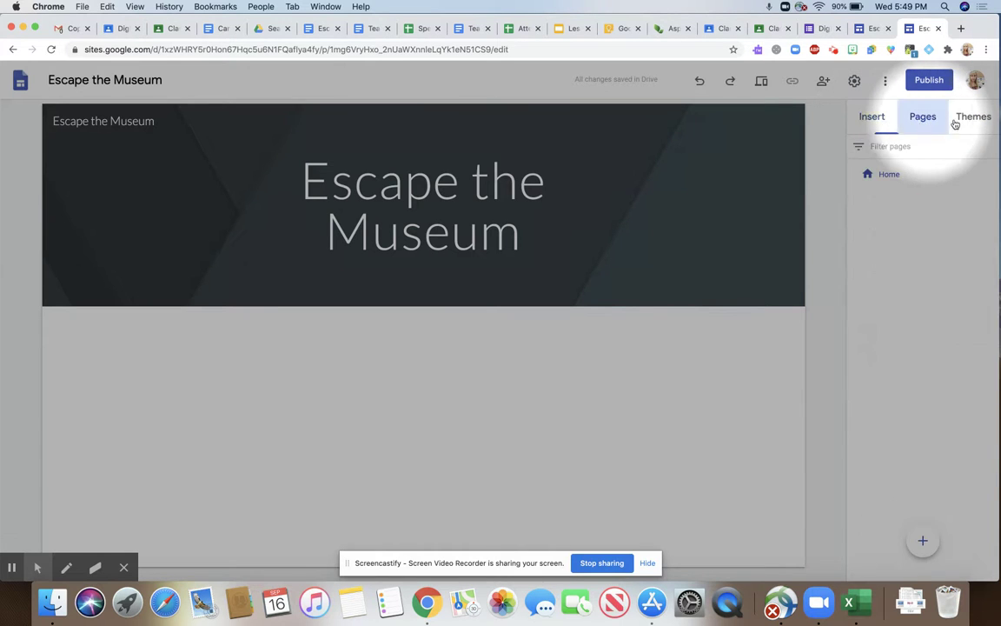
click(972, 116)
click(923, 120)
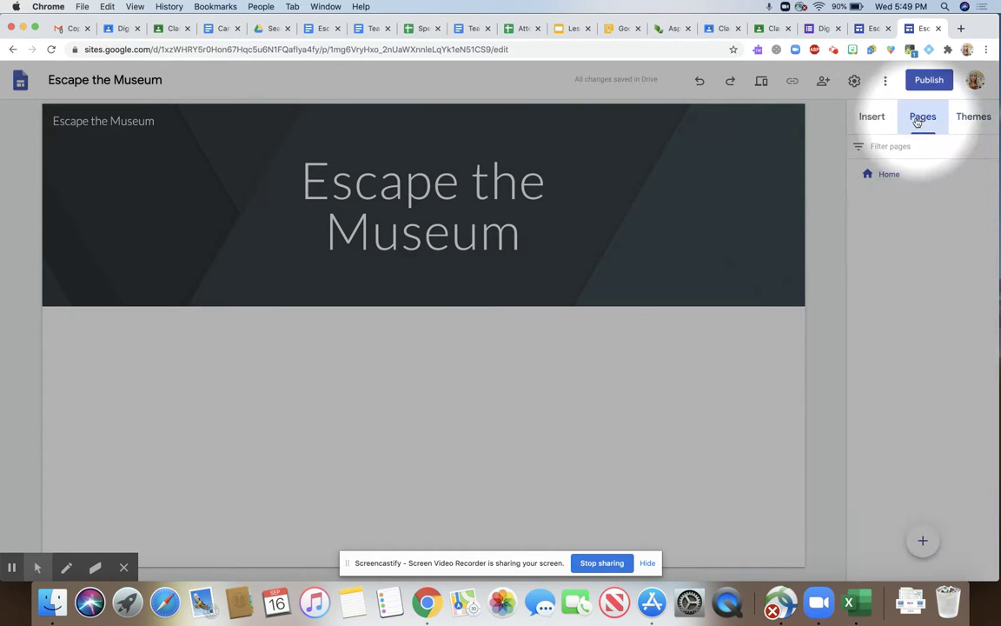
- Insert a text box below the page header
click(872, 120)
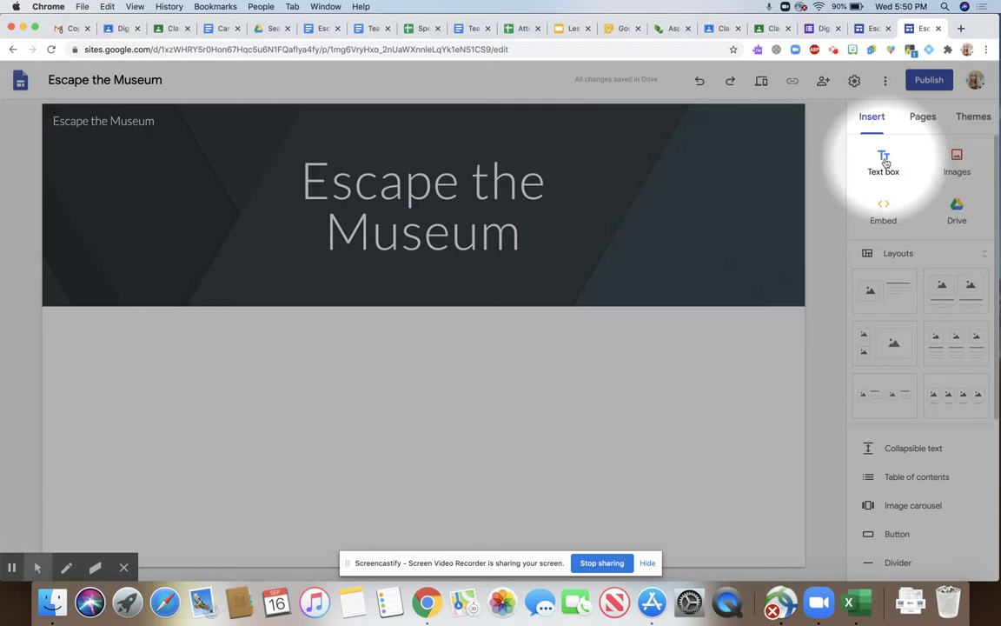
click(885, 162)
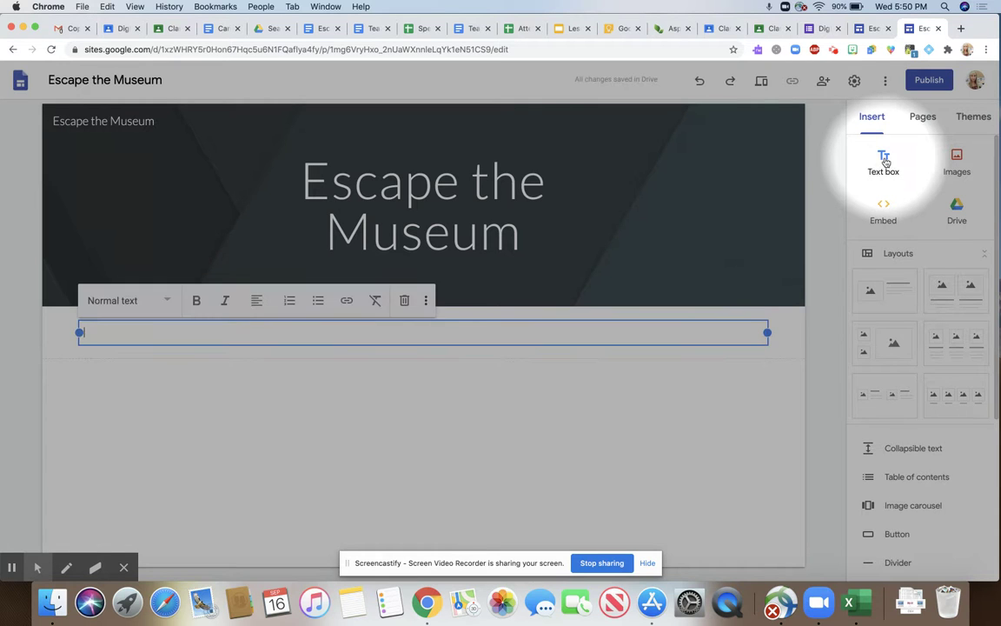
right_click(326, 337)
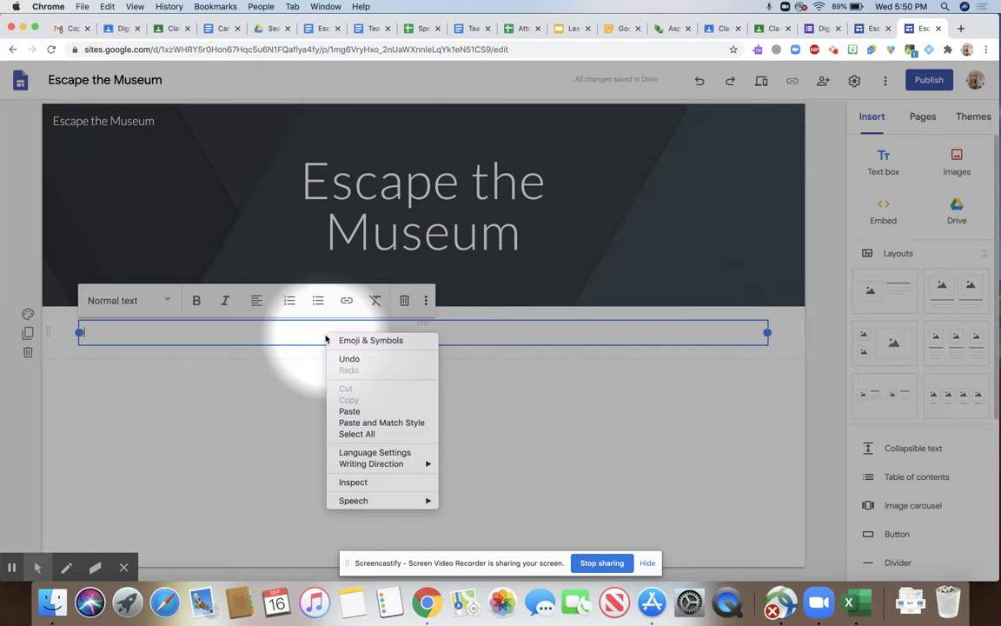
click(349, 411)
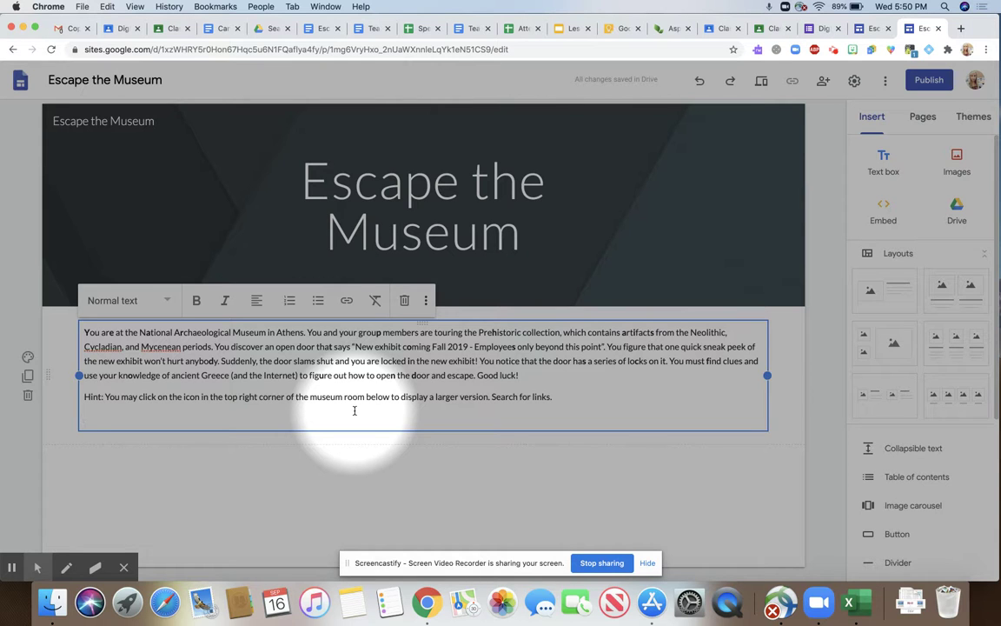
key(super+z)
- Try the Heading and Normal text styles on the sample text "This is a sentence" in the text box, and delete it
click(171, 300)
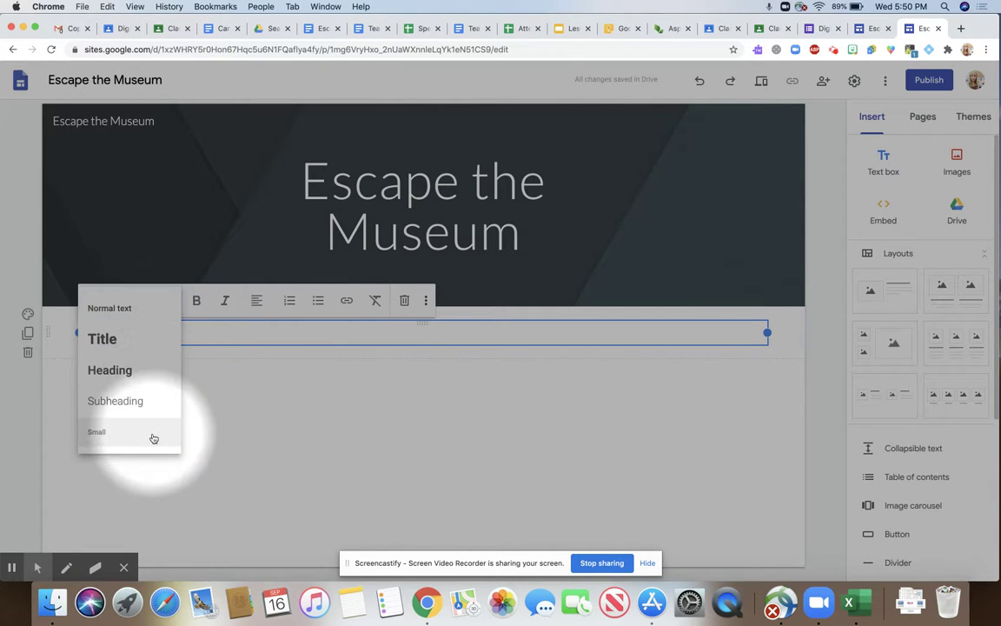
click(144, 372)
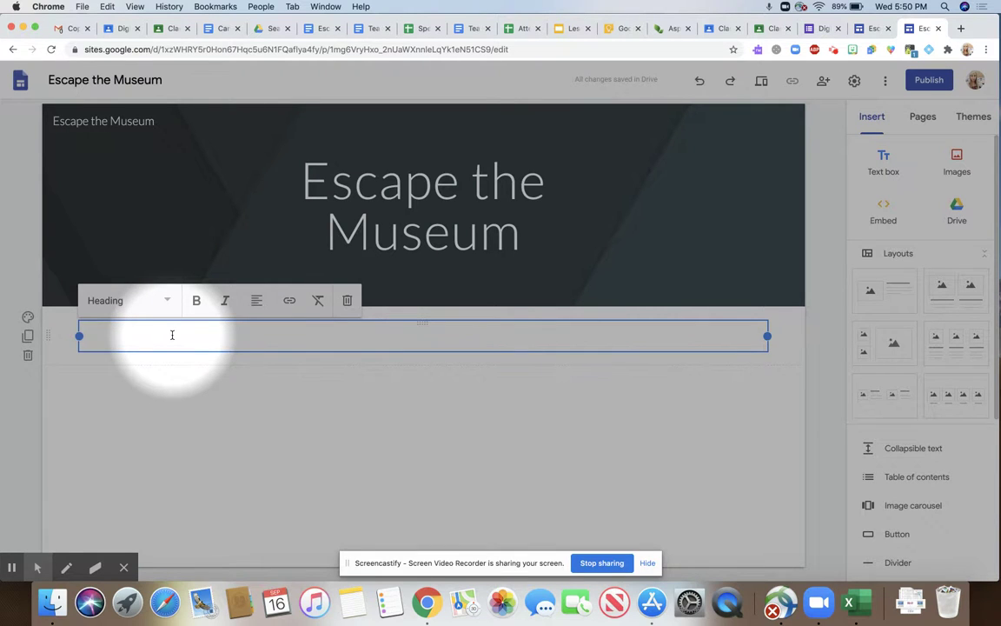
text(This is a sentence)
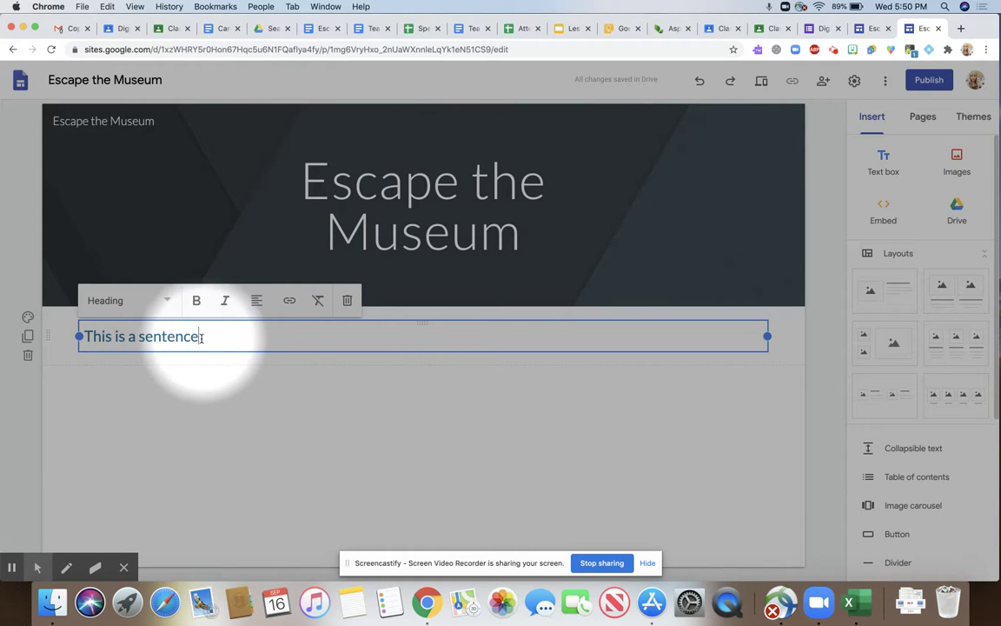
drag(202, 338, 192, 334)
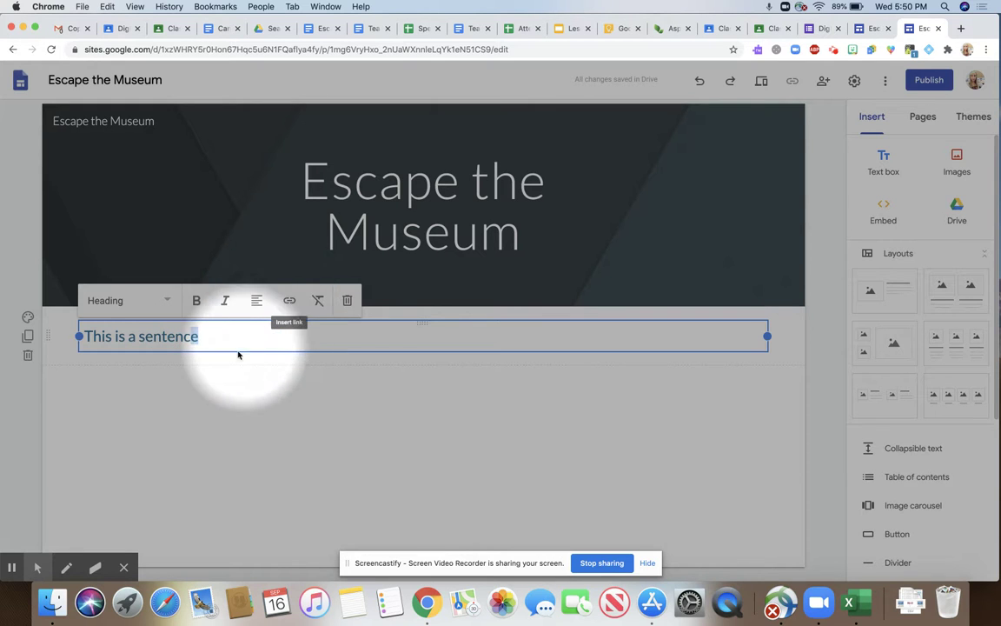
click(130, 300)
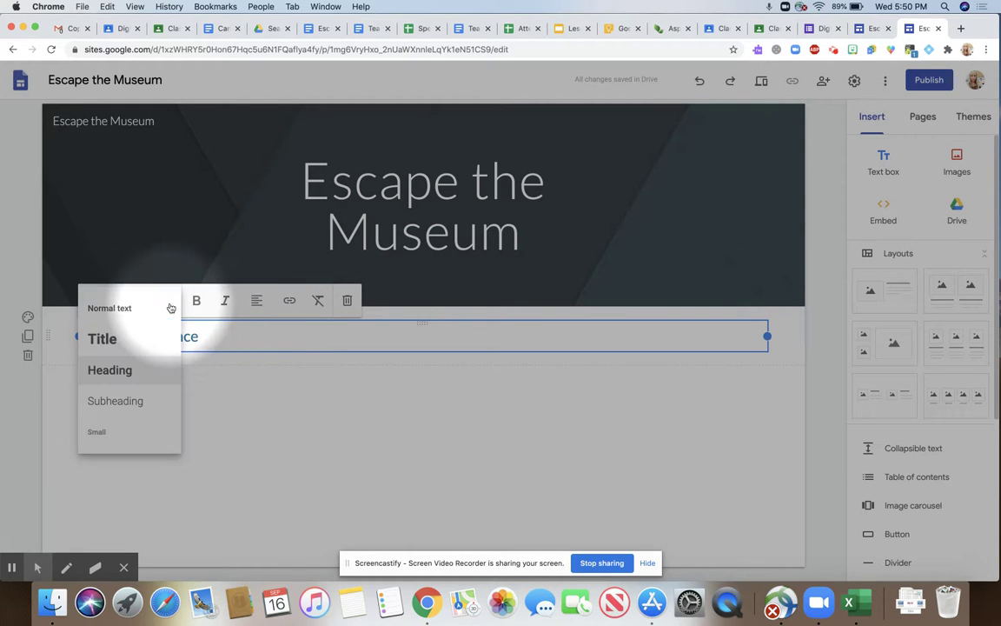
click(159, 313)
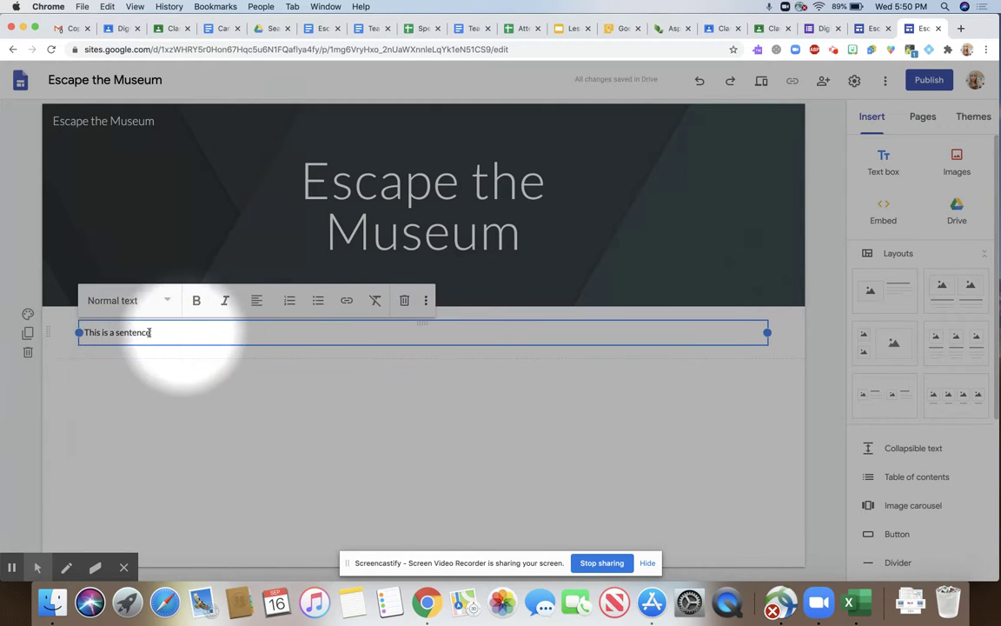
drag(179, 334, 34, 331)
key(BackSpace)
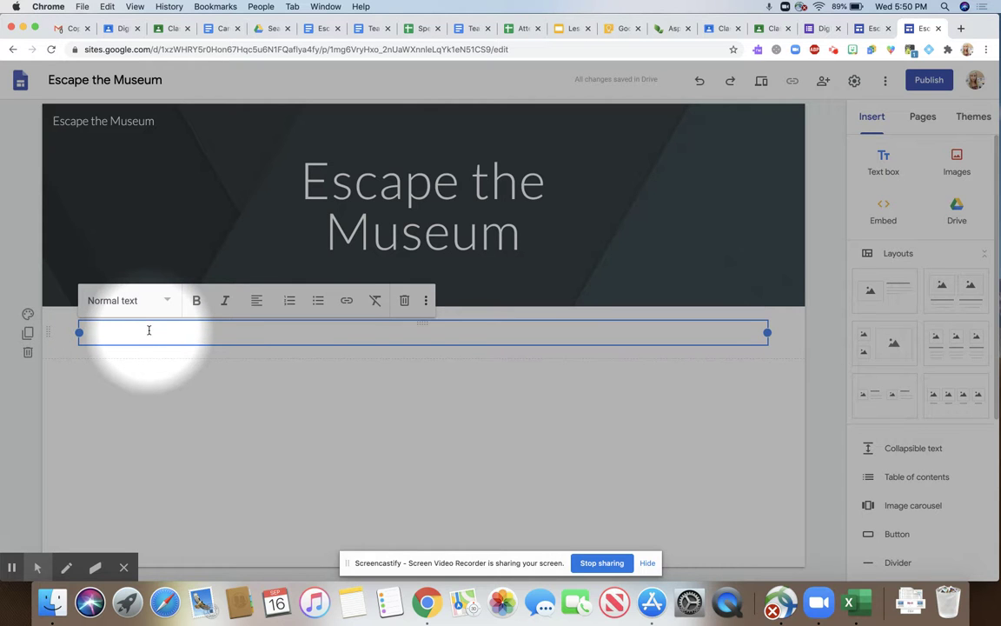
- Paste the copied museum escape scenario and its hint into the empty text box and select a letter of its opening words
right_click(149, 331)
click(173, 406)
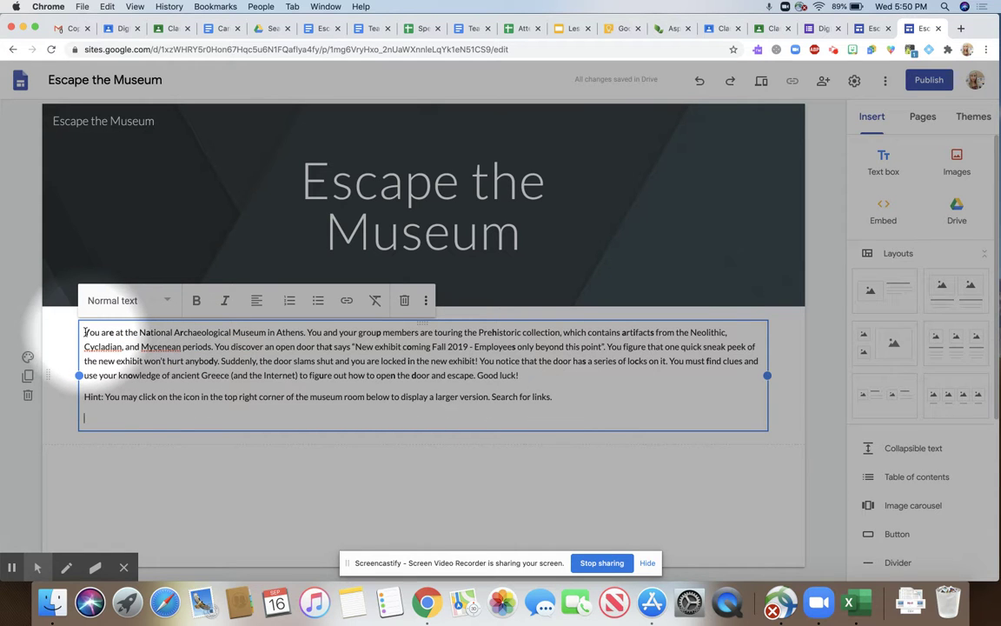
drag(85, 332, 90, 332)
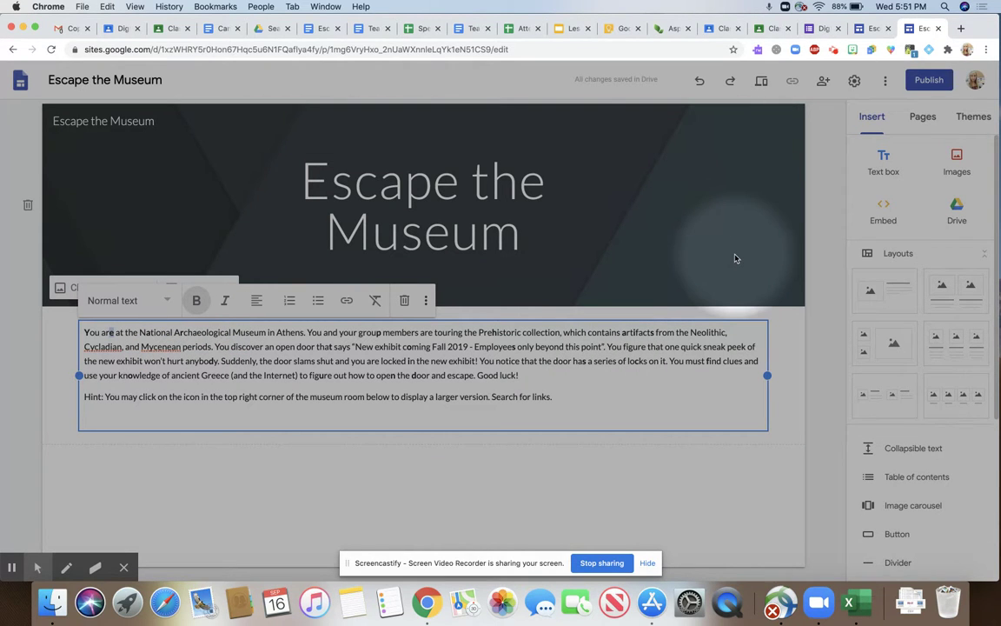
- Search Google Images for "history museum" in a new browser tab
click(960, 29)
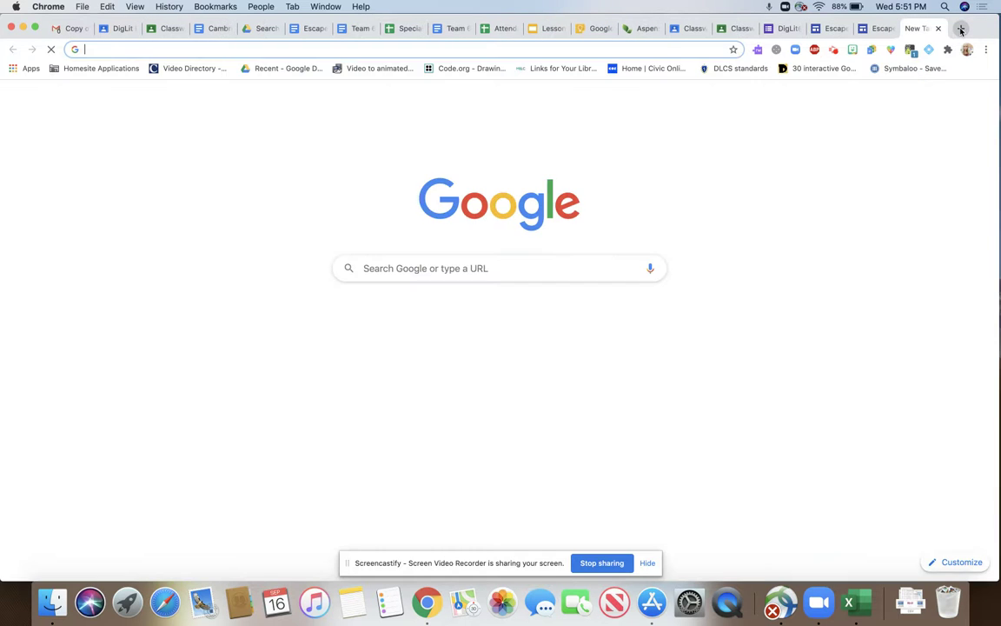
click(659, 50)
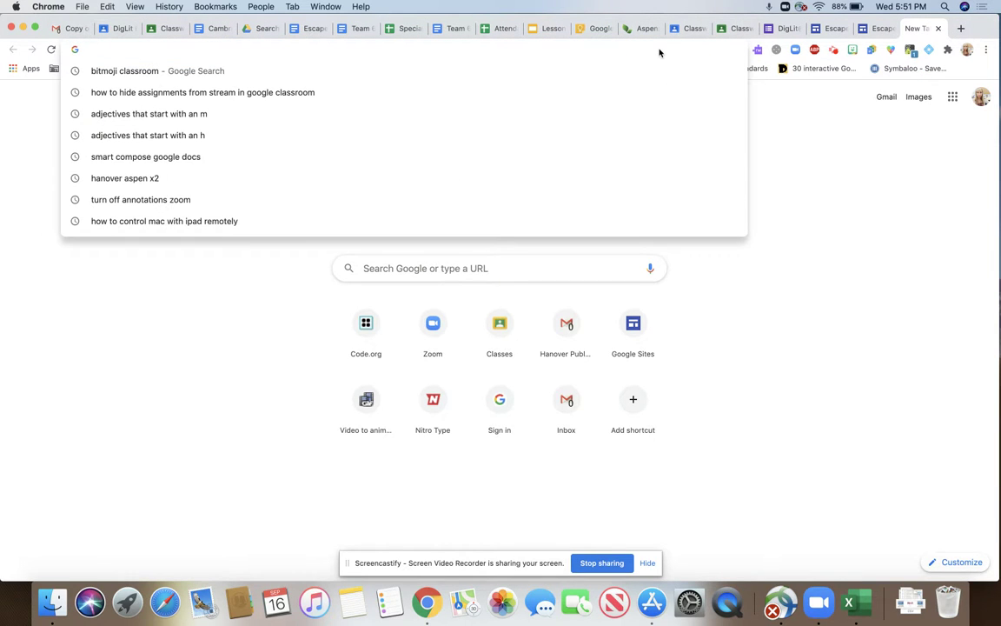
text(hist)
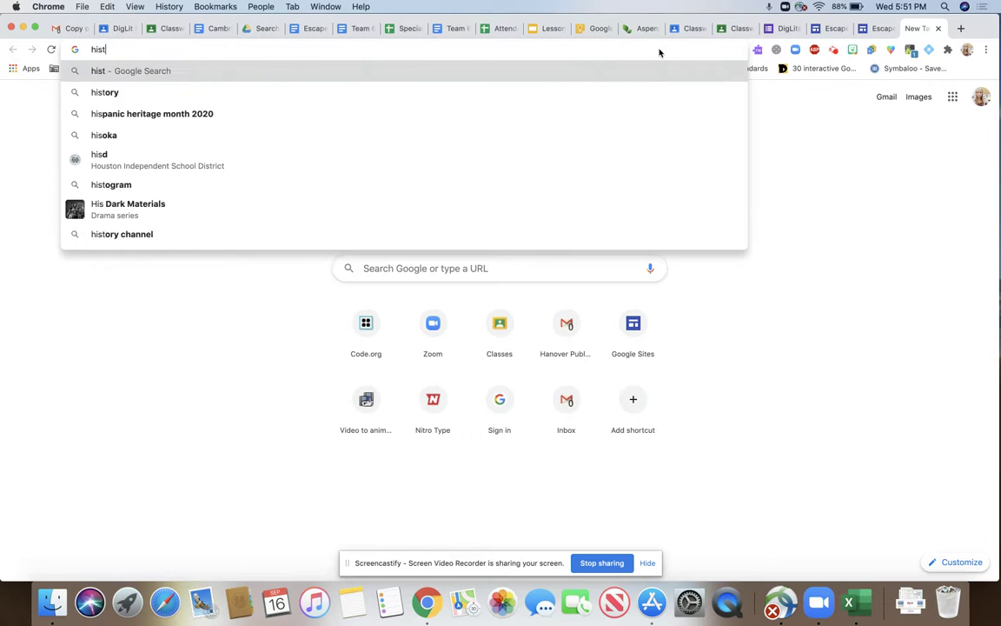
text(ory museum)
key(Return)
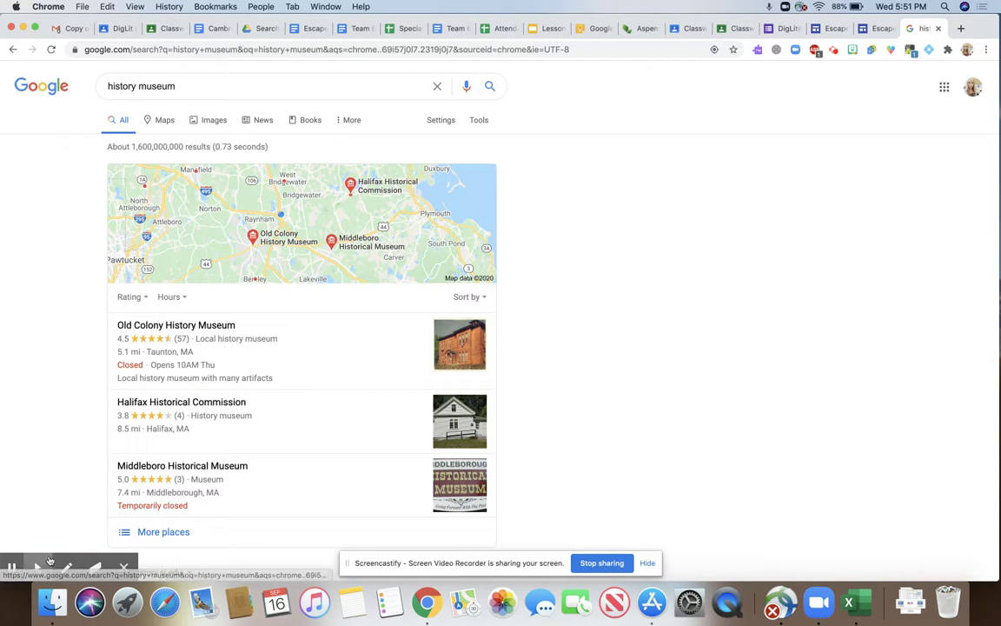
click(14, 533)
click(212, 119)
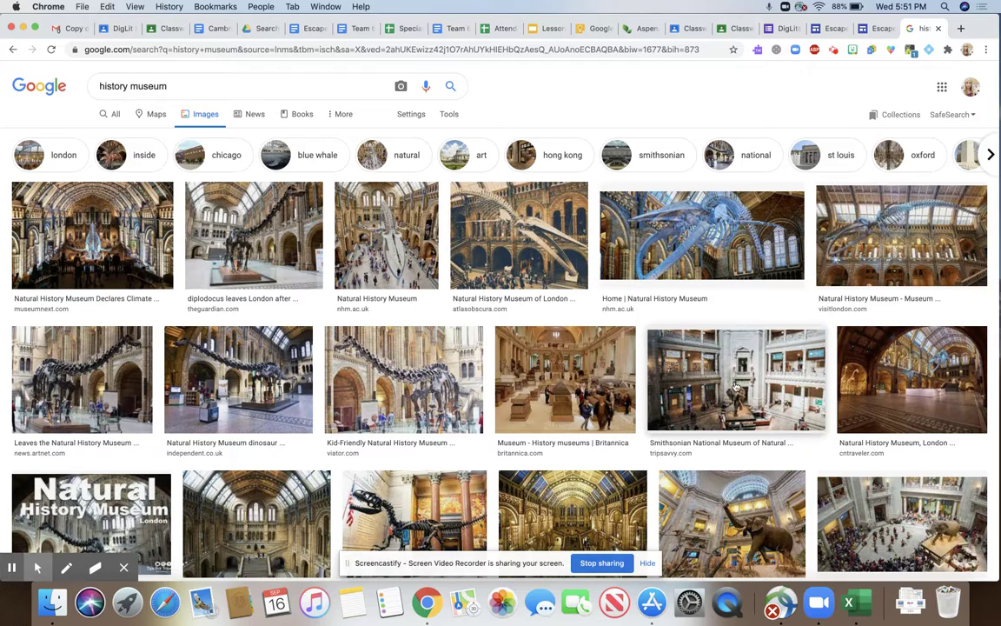
- Save the Smithsonian National Museum of Natural History image to Downloads as a JPEG named museum
scroll(740, 391, down, 3)
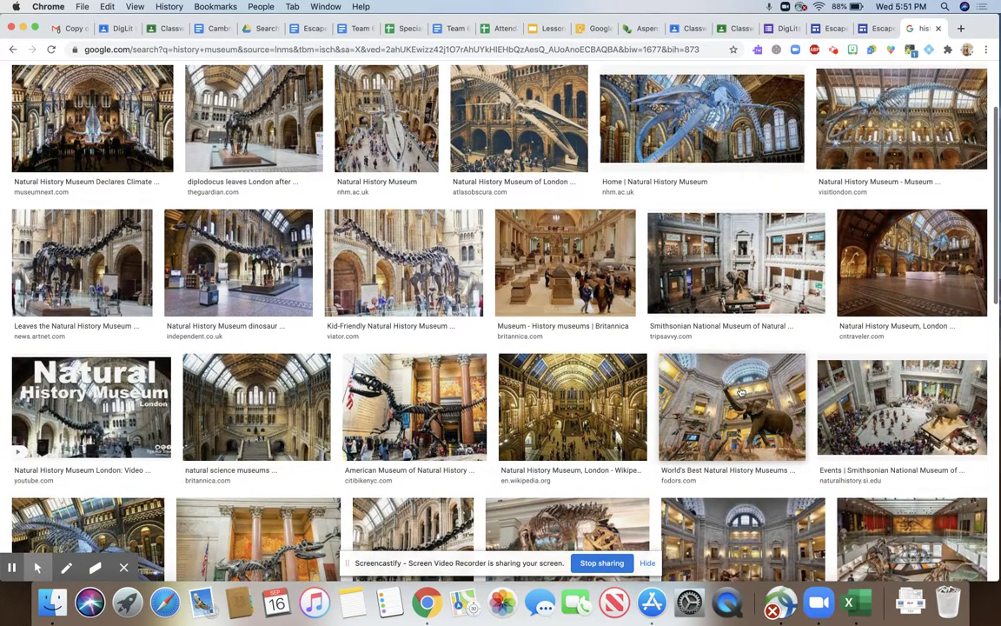
click(805, 304)
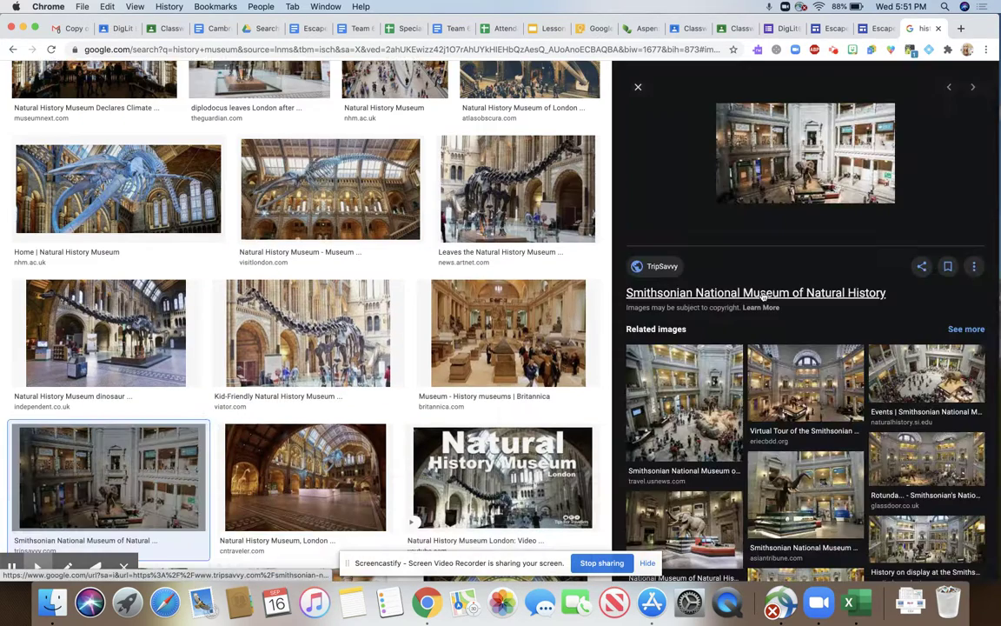
right_click(822, 146)
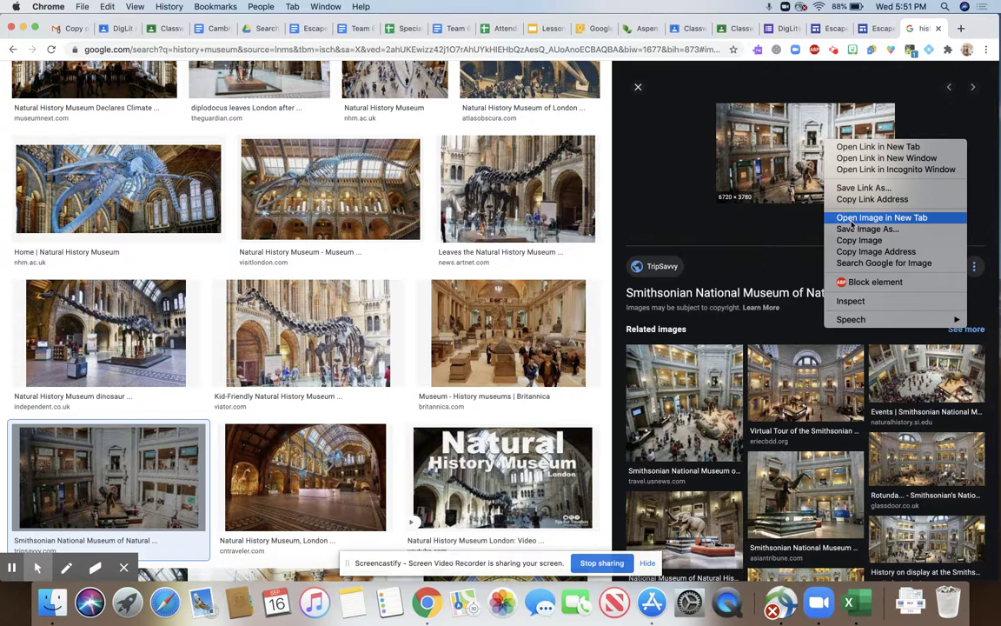
click(853, 229)
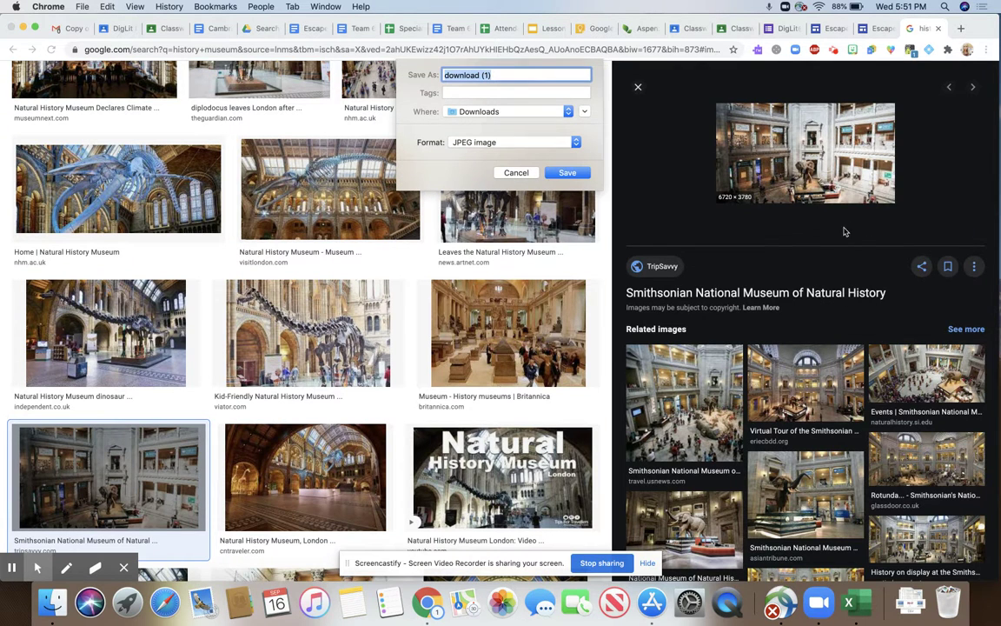
text(museum)
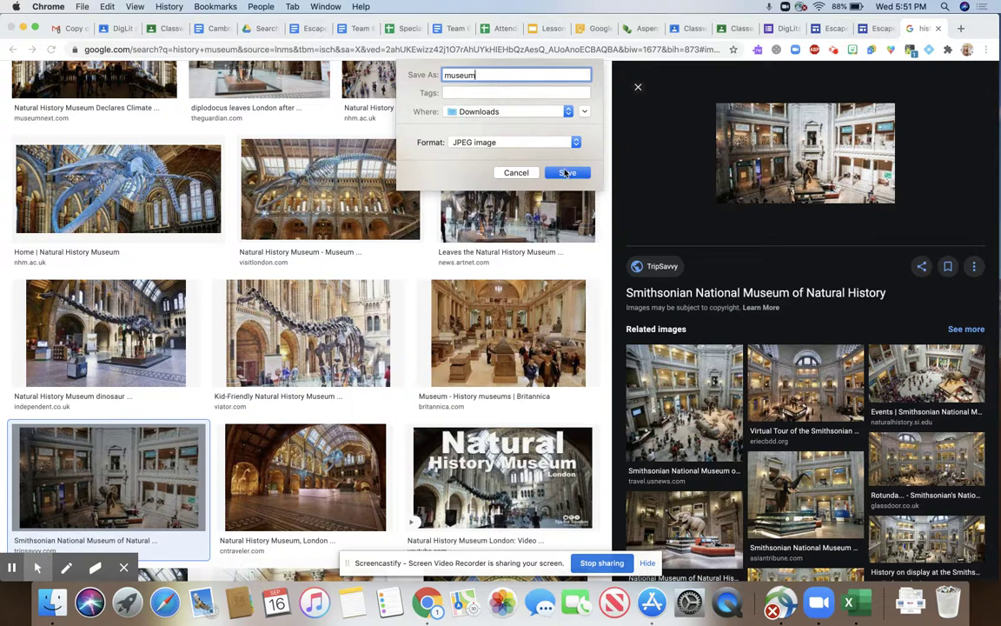
click(565, 172)
- Return to the Escape the Museum site and upload museum.jpeg from Downloads as the header image
click(865, 29)
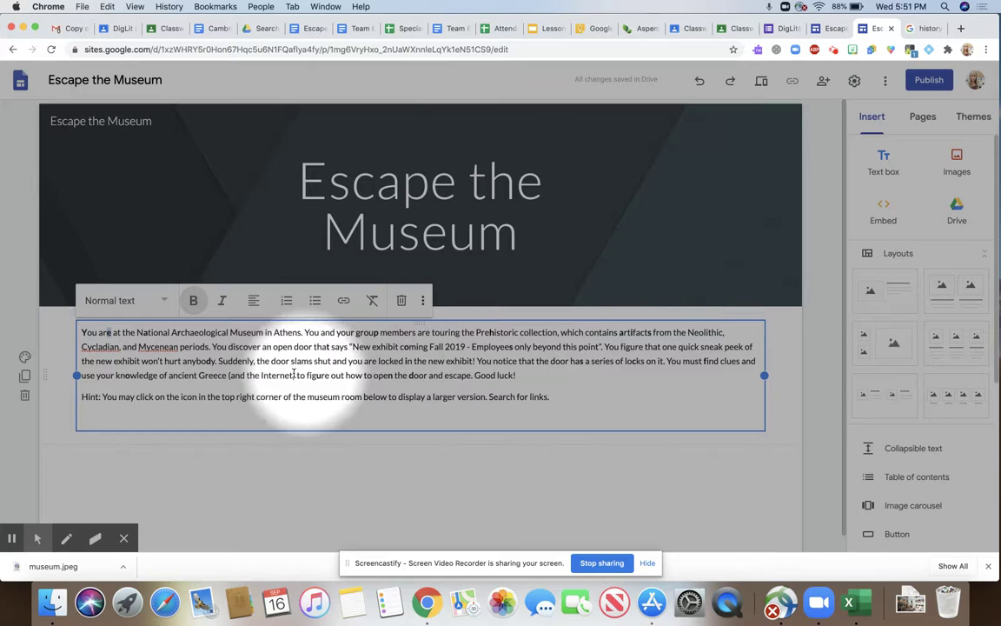
click(144, 242)
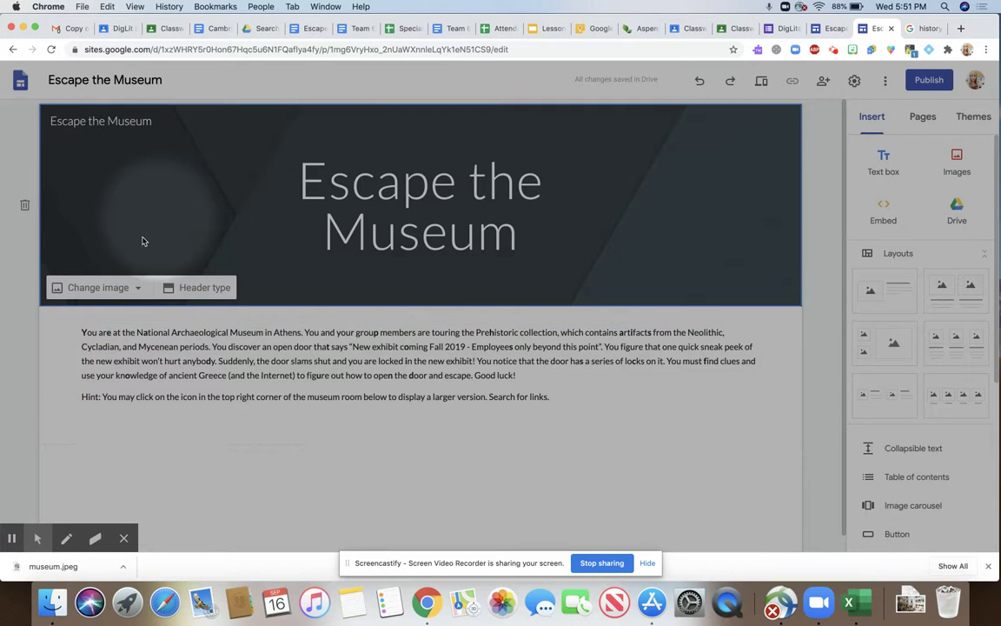
click(123, 291)
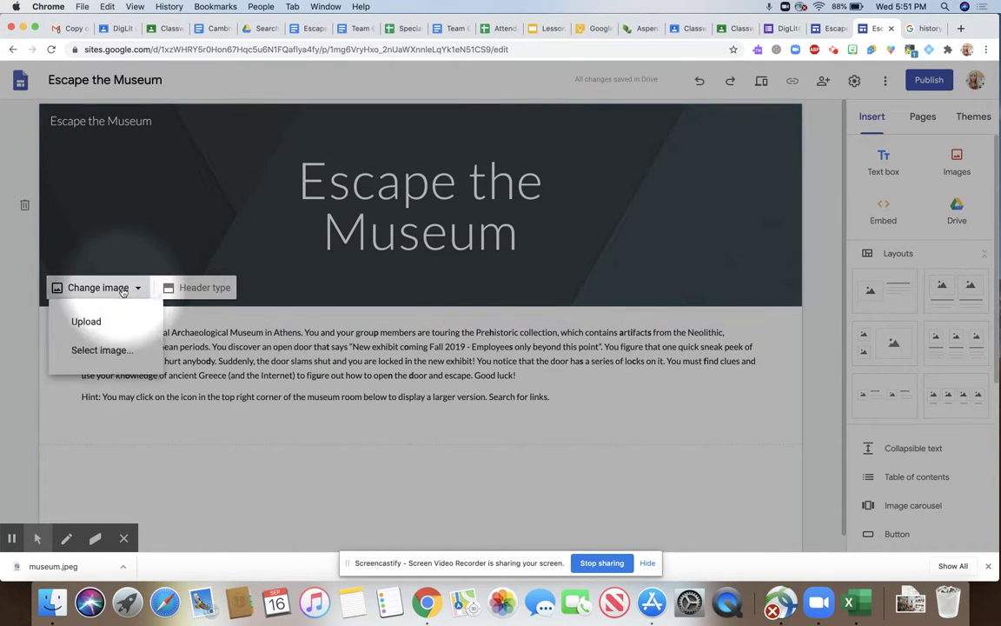
click(97, 324)
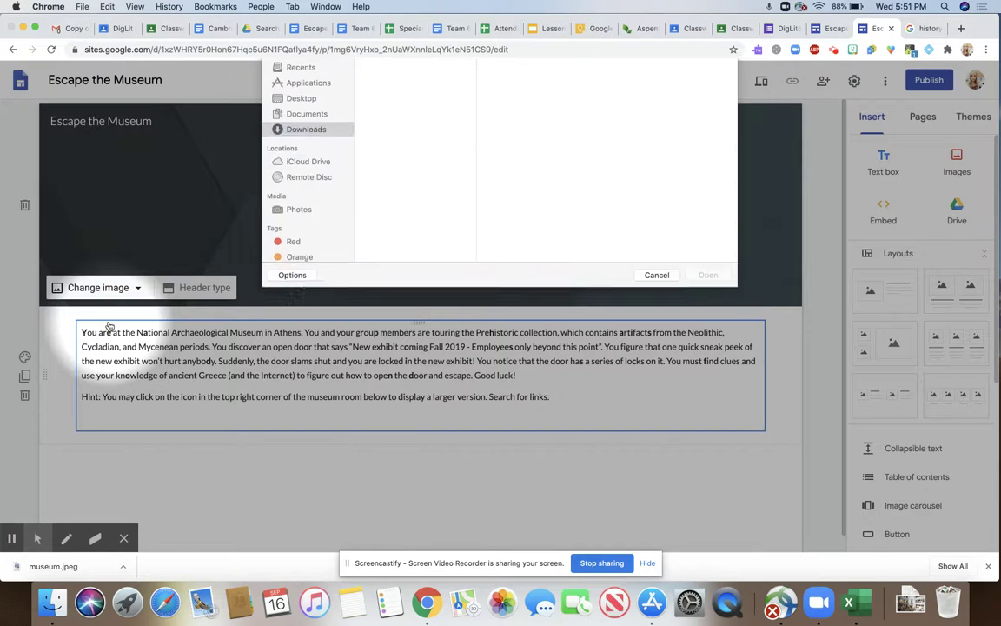
scroll(412, 215, down, 20)
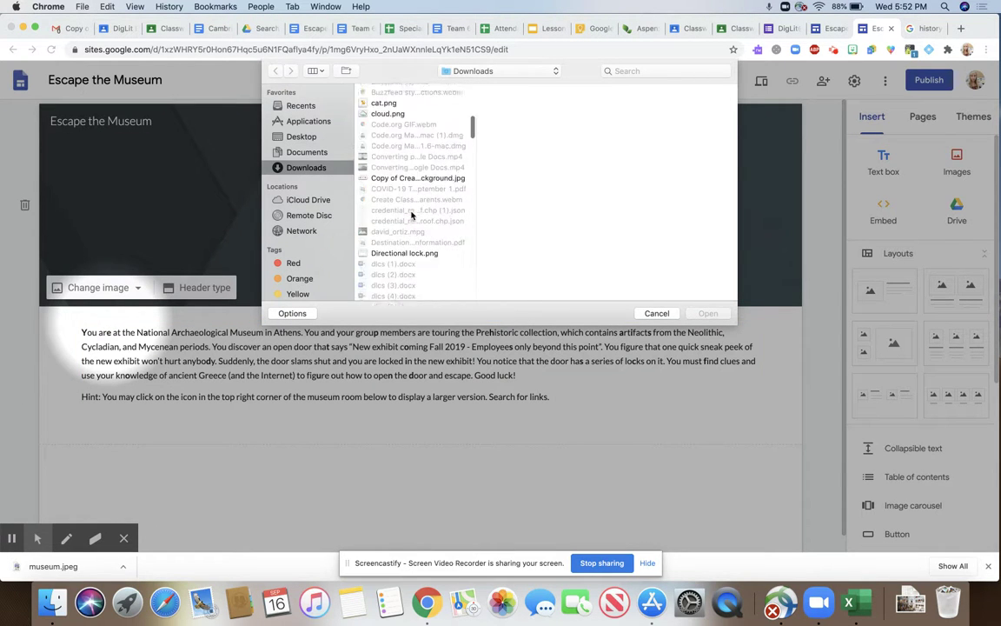
scroll(412, 214, up, 5)
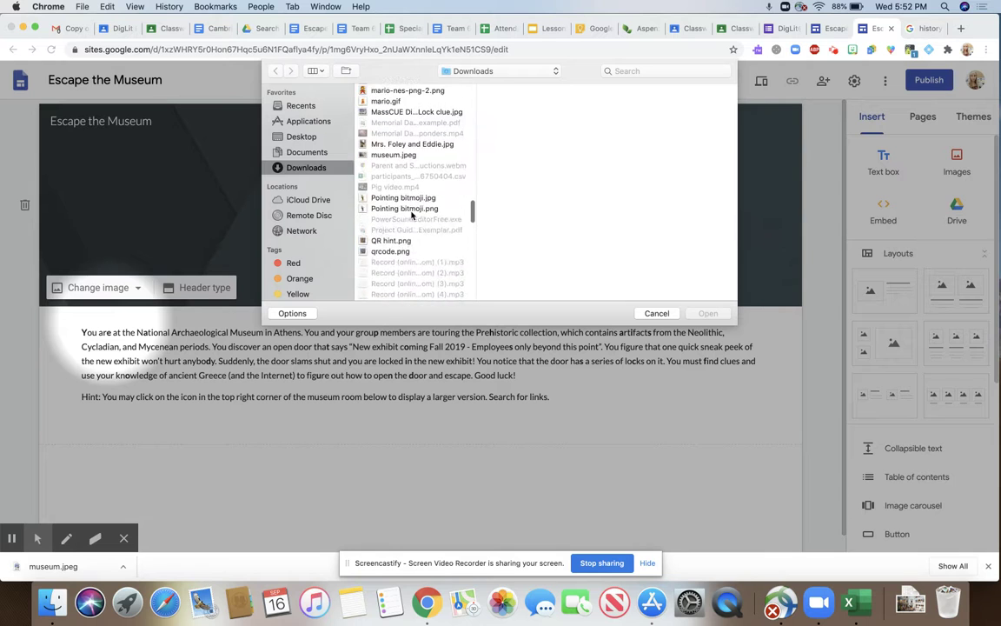
click(402, 182)
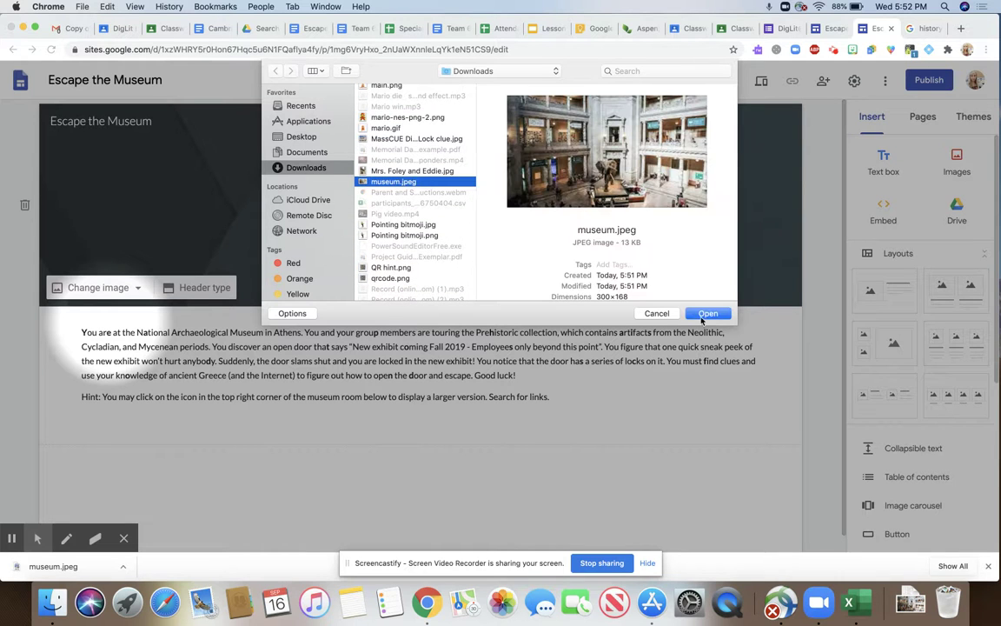
click(704, 315)
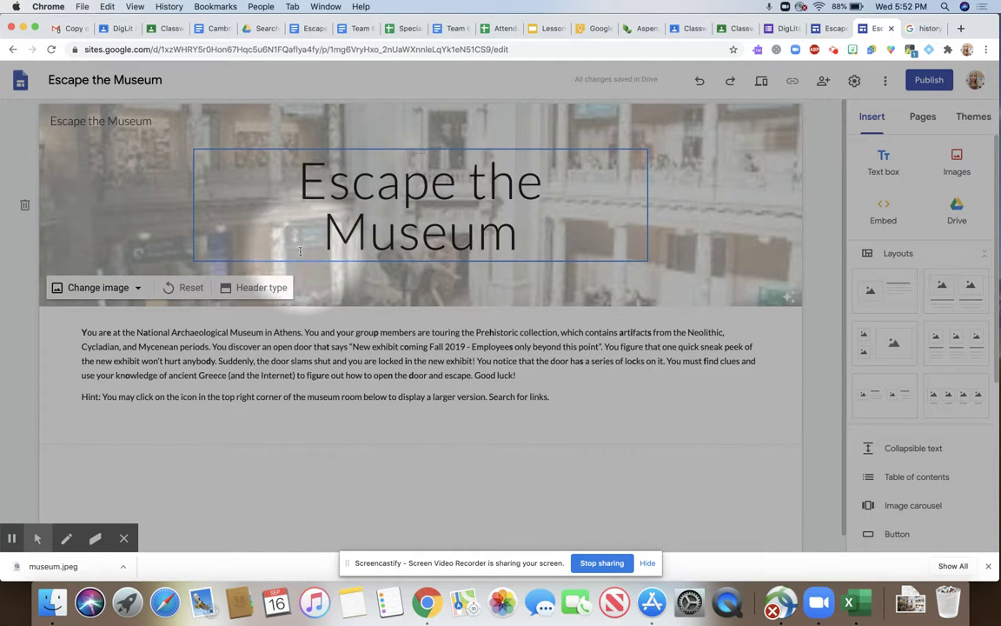
- Try the Large banner, Title only and Cover header types, and return the header to Banner
click(261, 287)
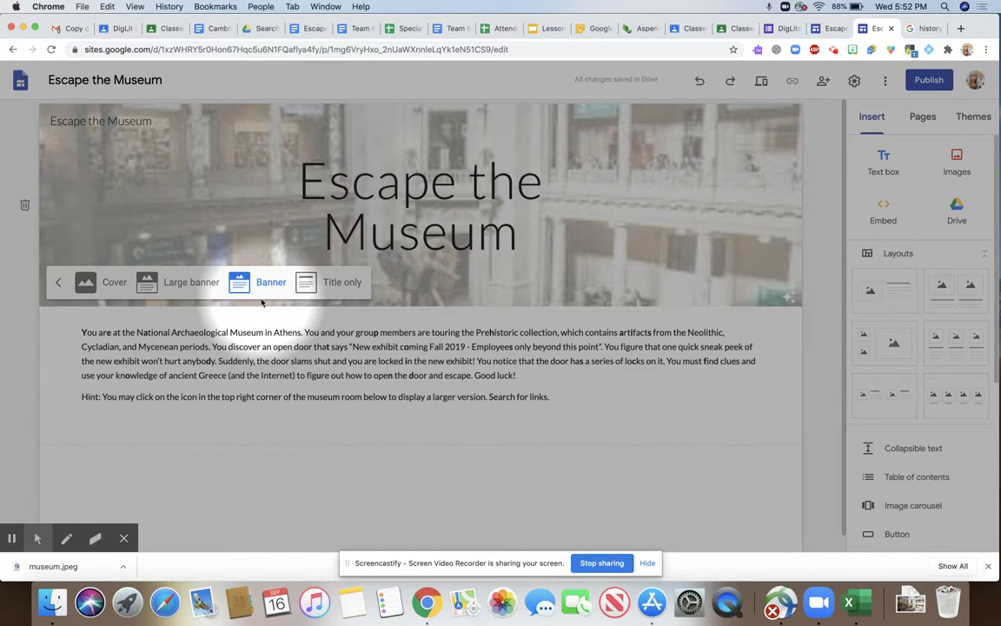
click(188, 282)
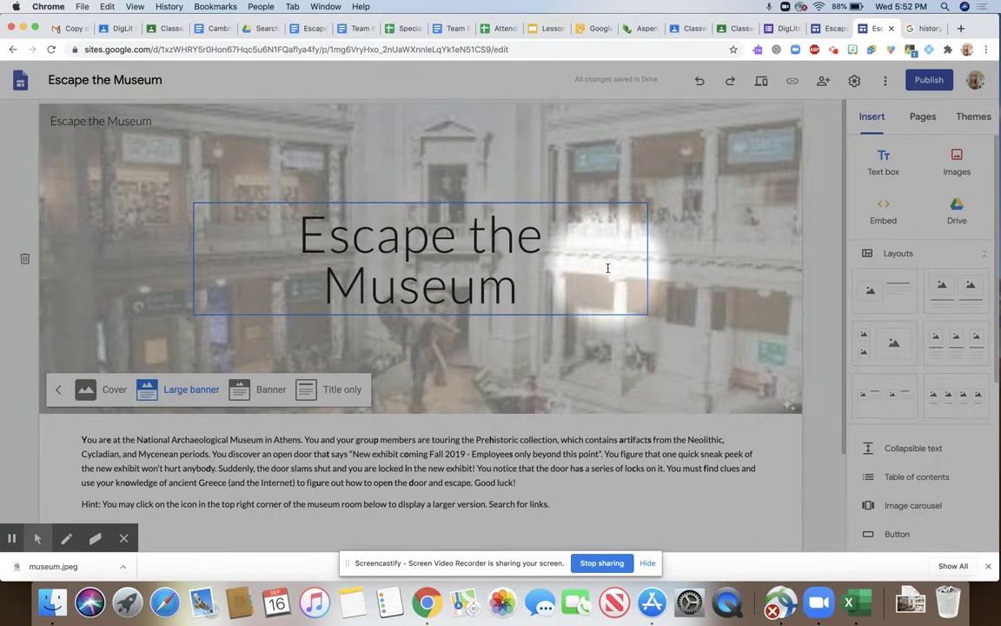
click(340, 390)
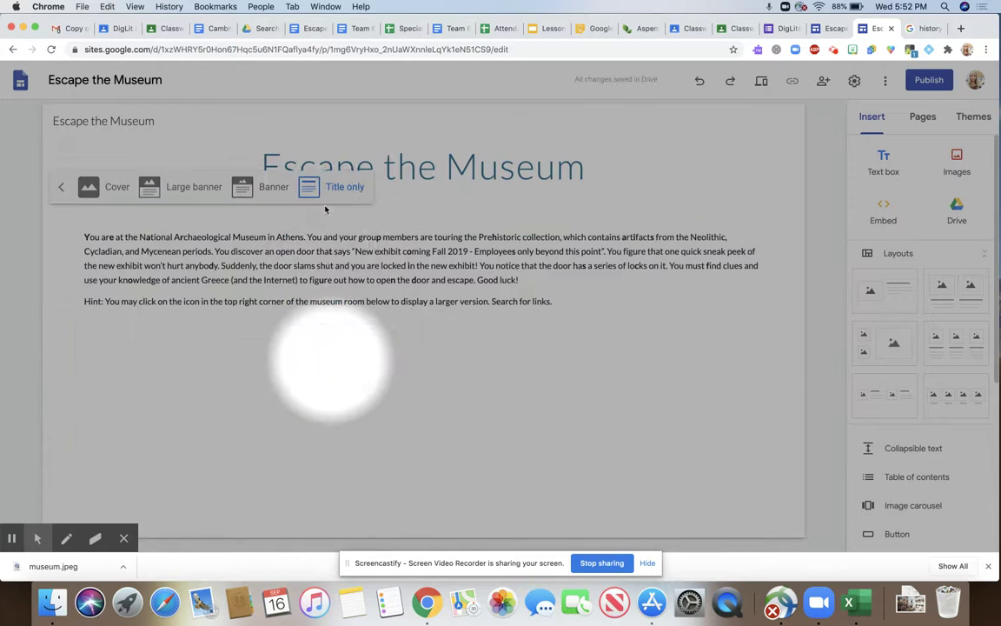
click(275, 184)
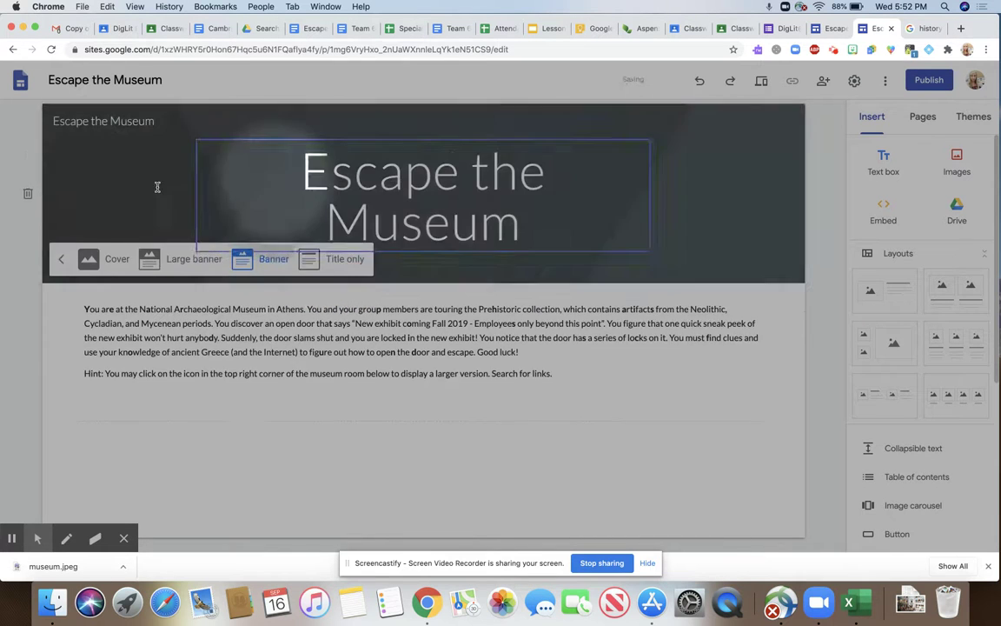
click(90, 277)
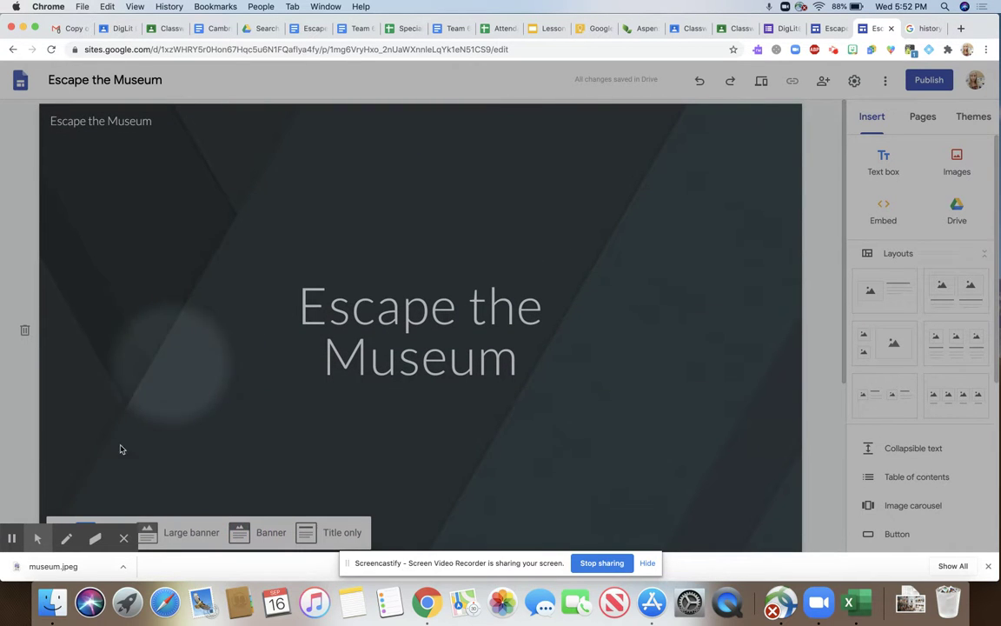
click(258, 534)
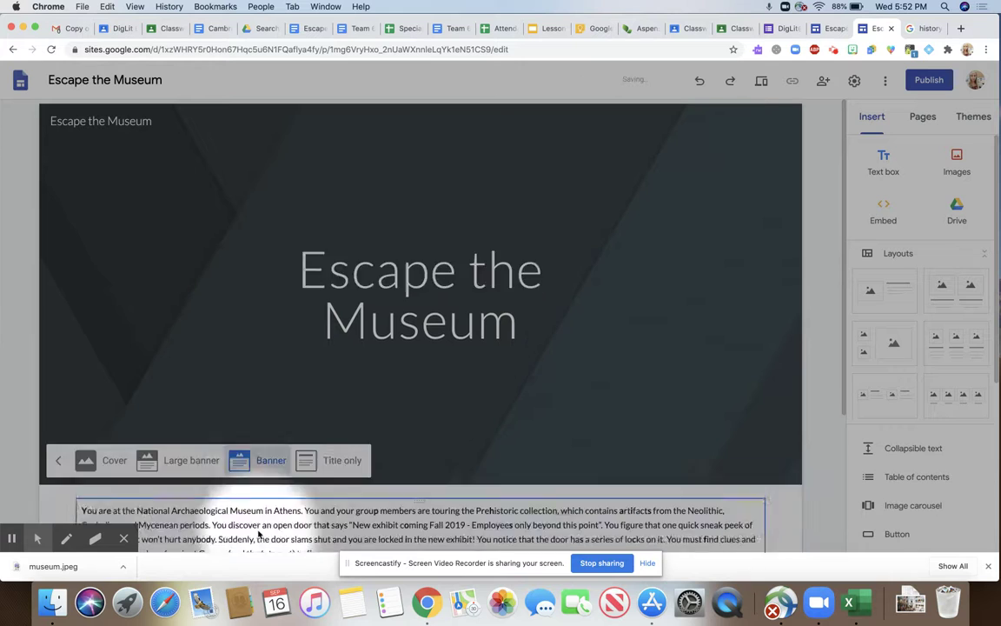
click(654, 414)
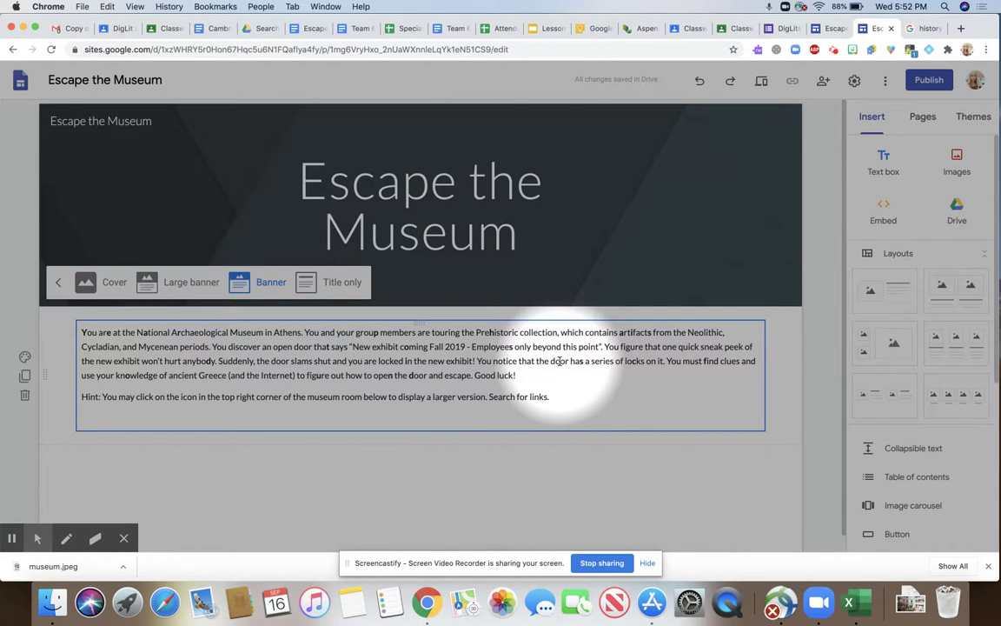
- Upload museum.jpeg from Downloads again as the background image of the banner header
click(590, 272)
click(293, 341)
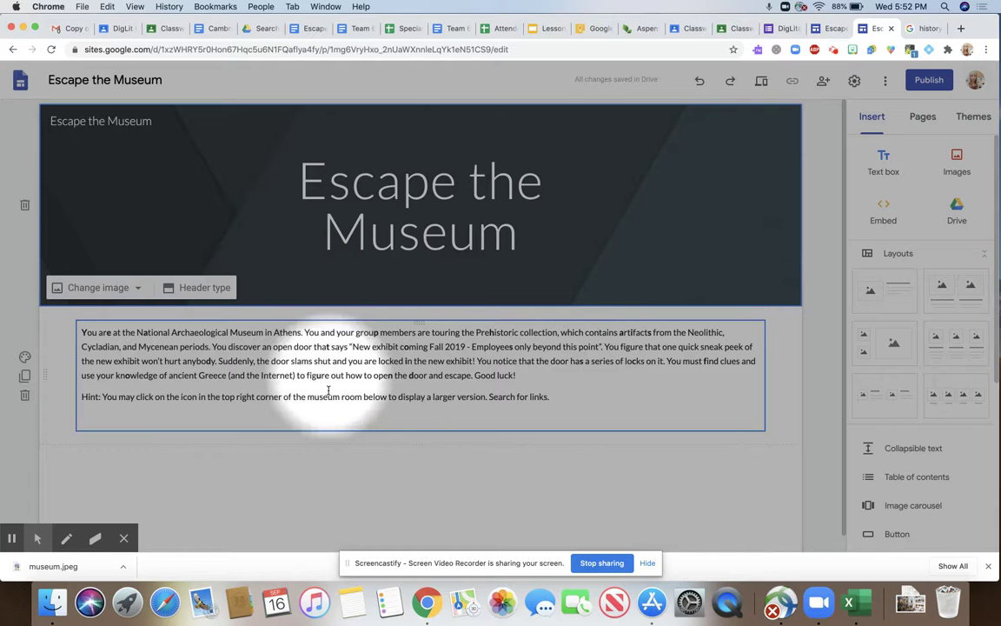
click(719, 276)
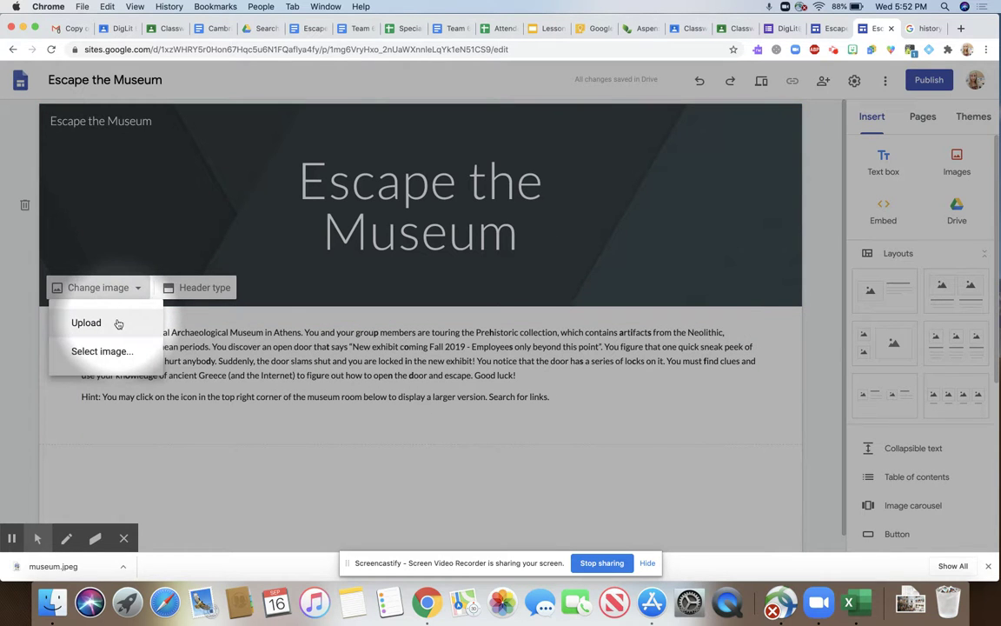
click(86, 323)
scroll(421, 227, down, 15)
scroll(421, 228, down, 2)
click(414, 261)
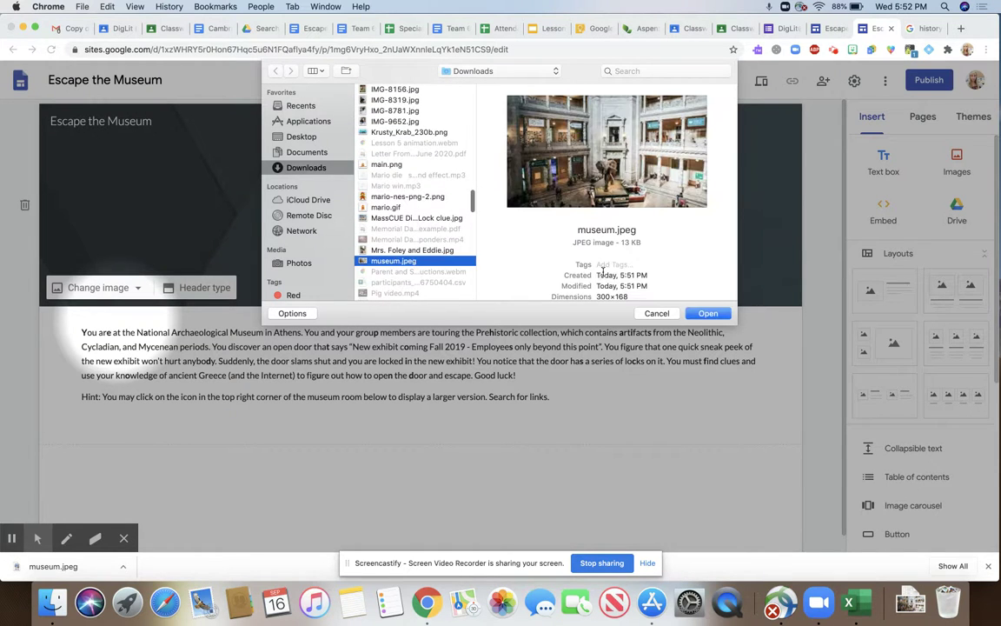
click(702, 315)
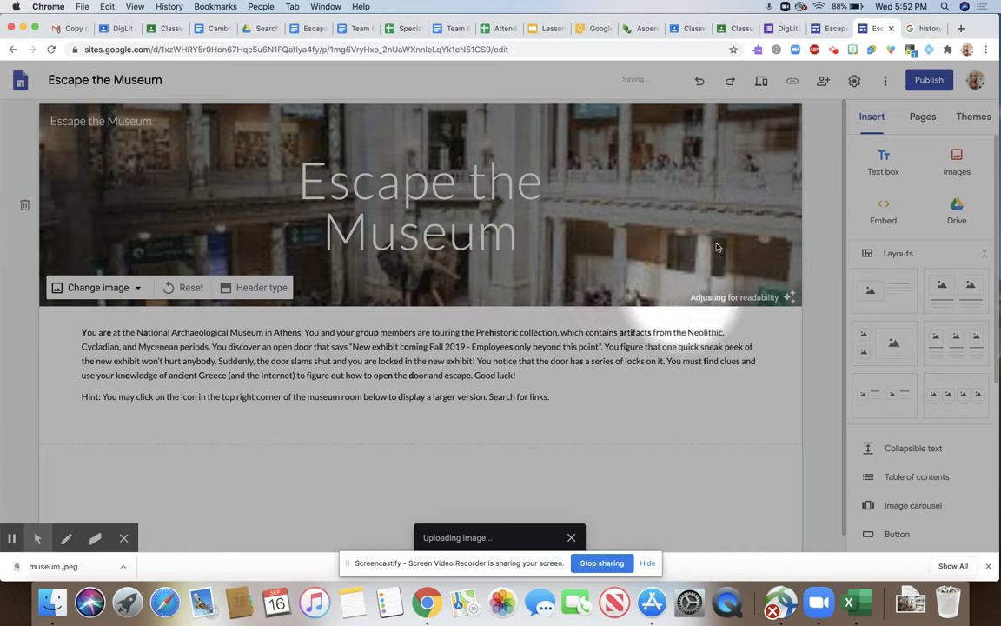